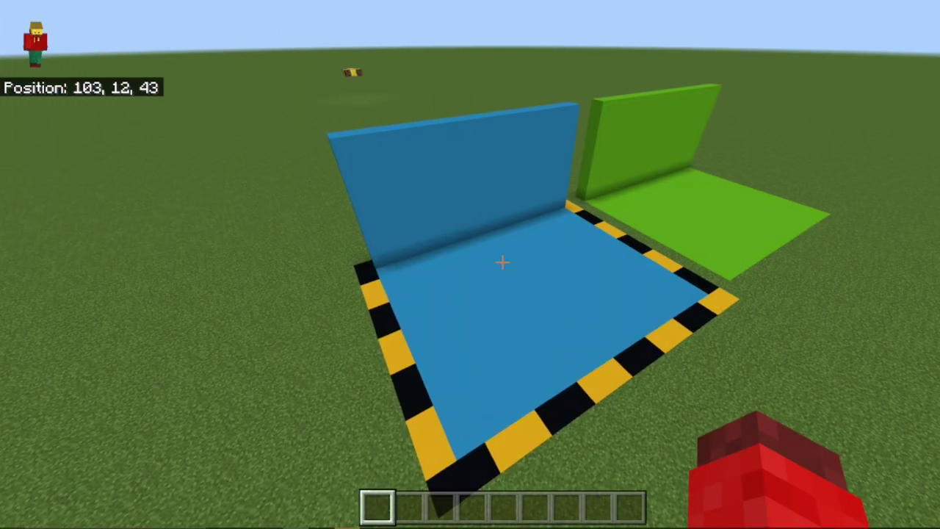
Step: Back away to view the whole blue and green build
key(s)
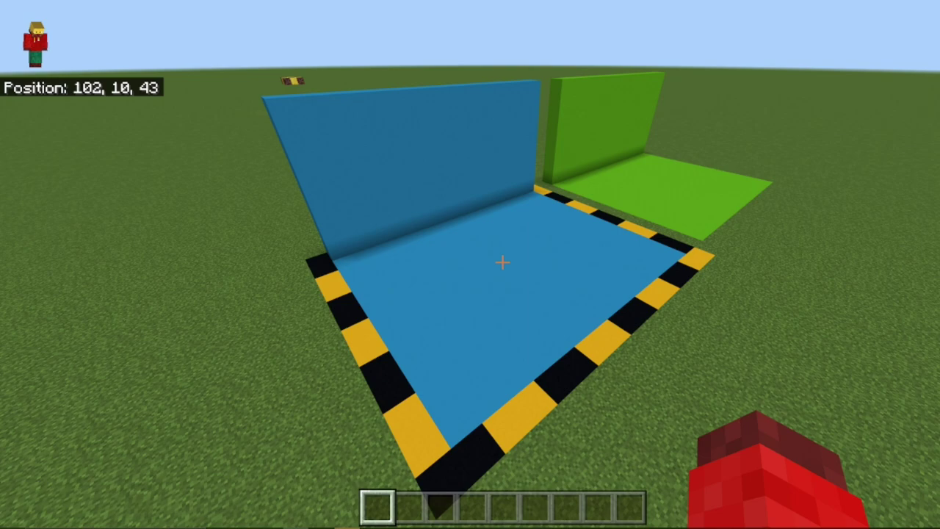
Step: Give yourself a structure block with /give @p structure_block
key(t)
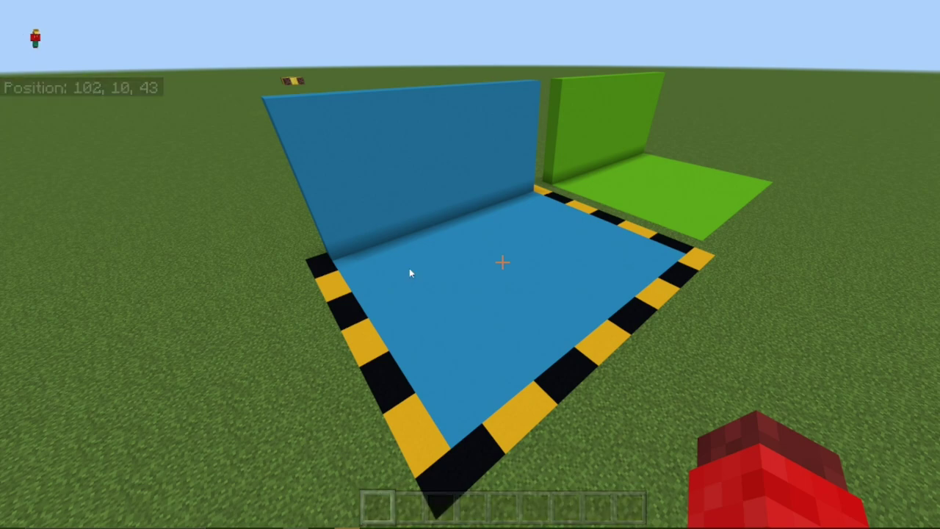
text(/)
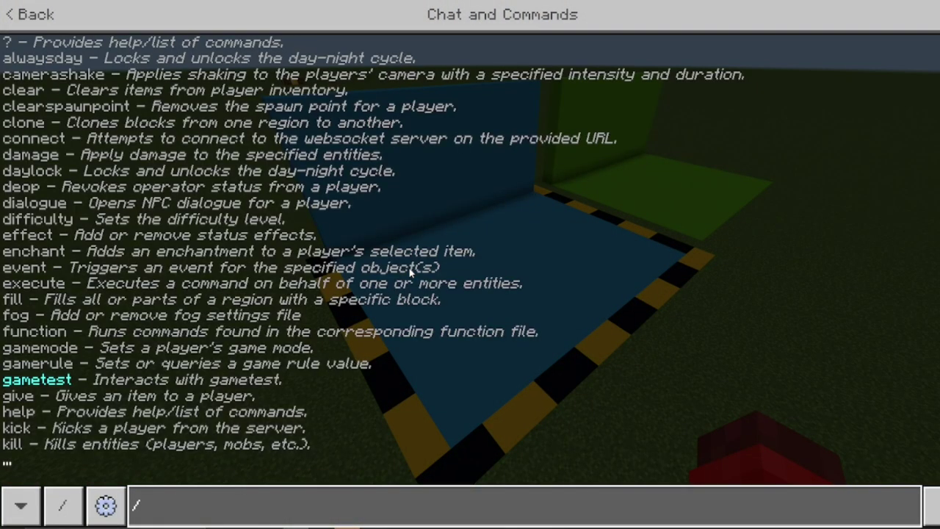
text(give @p)
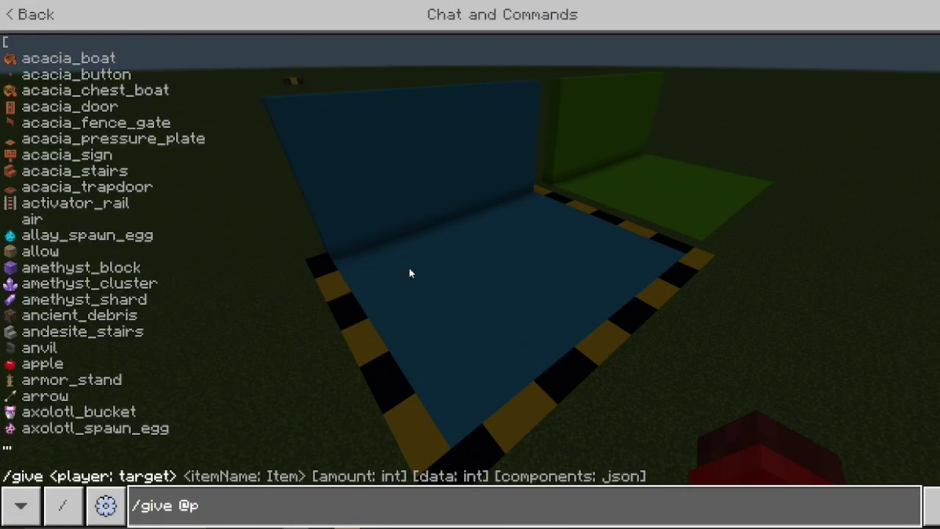
text( strudtruct)
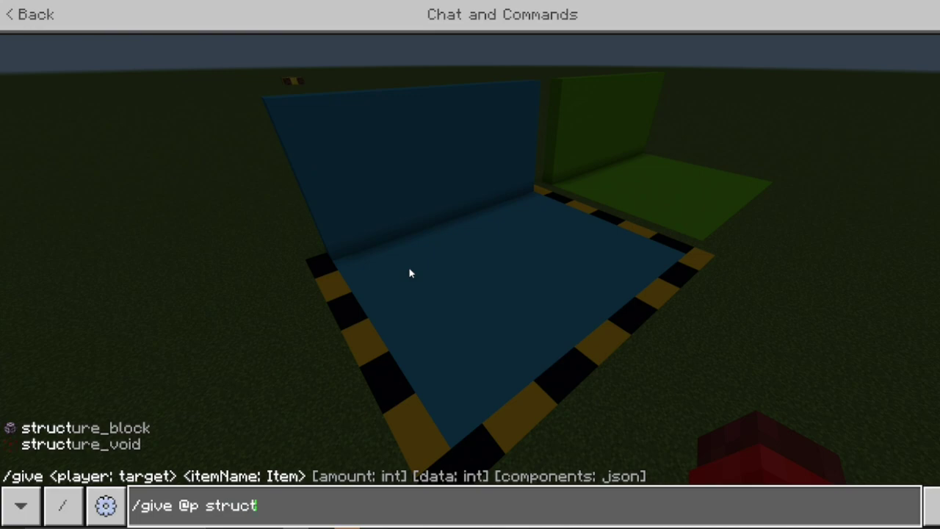
text(ure)
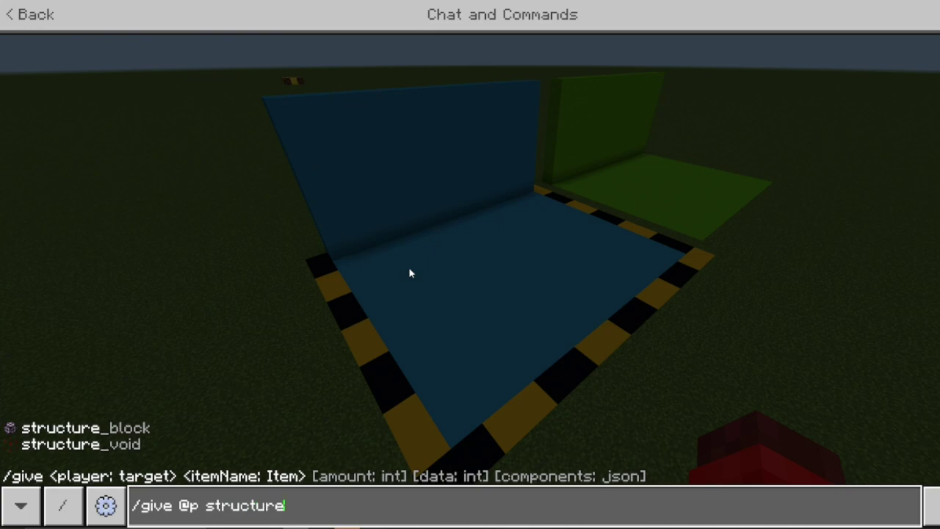
text(_)
key(Tab)
key(Return)
Step: Place the structure block on the blue floor and circle it to see the capture box
key(w)
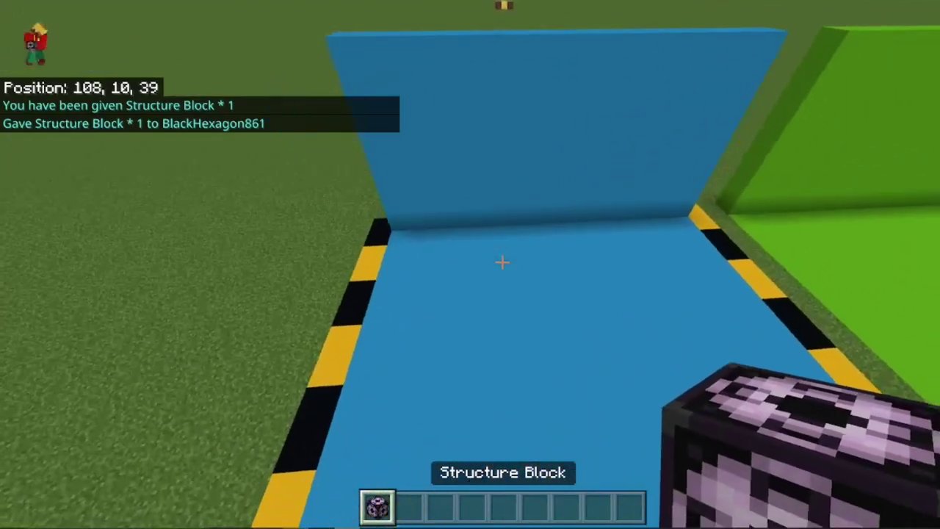
key(shift)
right_click(503, 262)
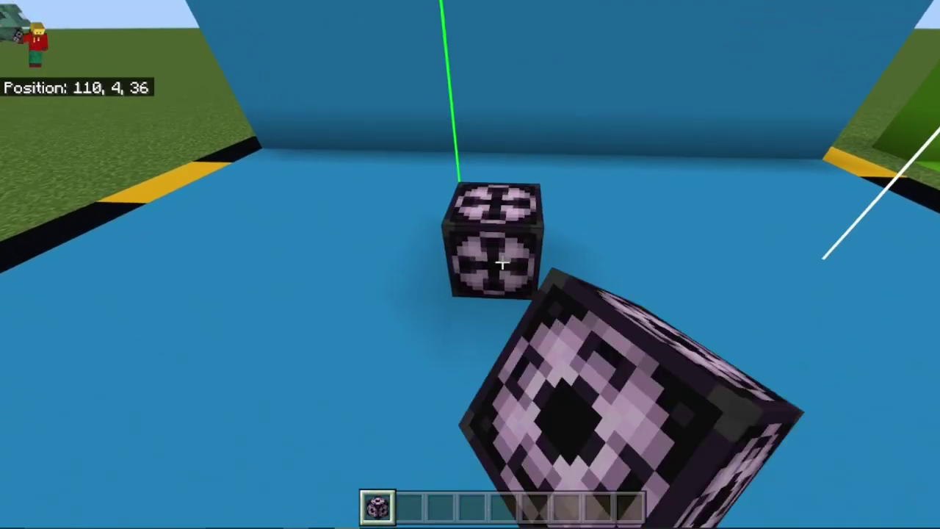
key(space)
key(s)
key(s)
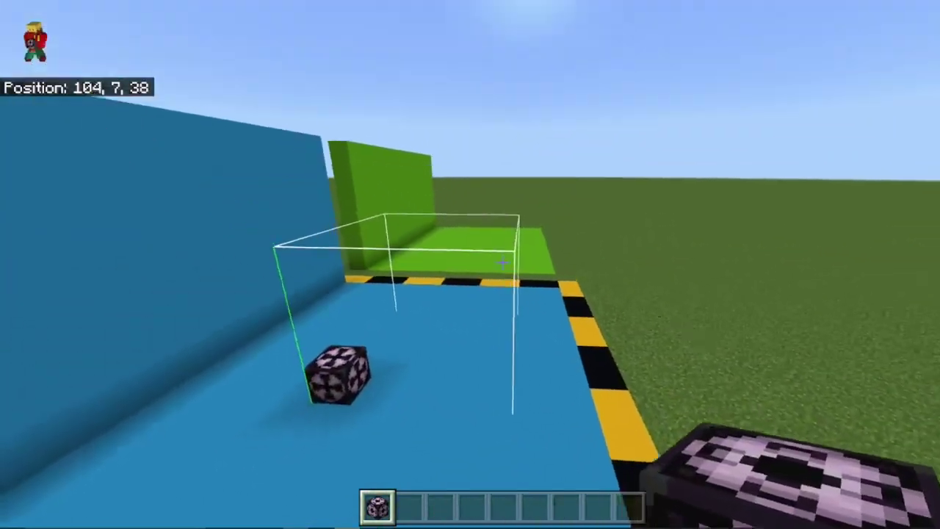
key(w)
key(shift)
key(d)
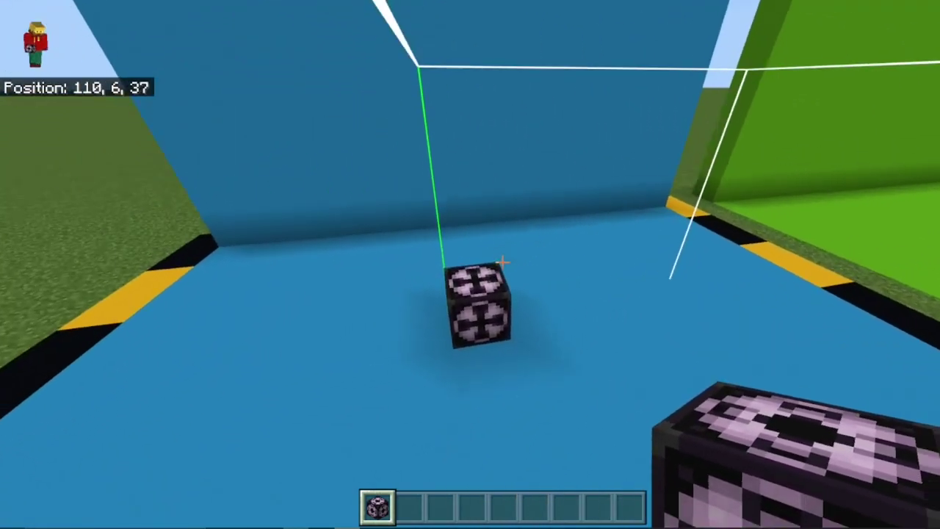
Step: Inspect the structure block's 5×5×5 capture preview from several angles, keeping Save mode
key(w)
key(2)
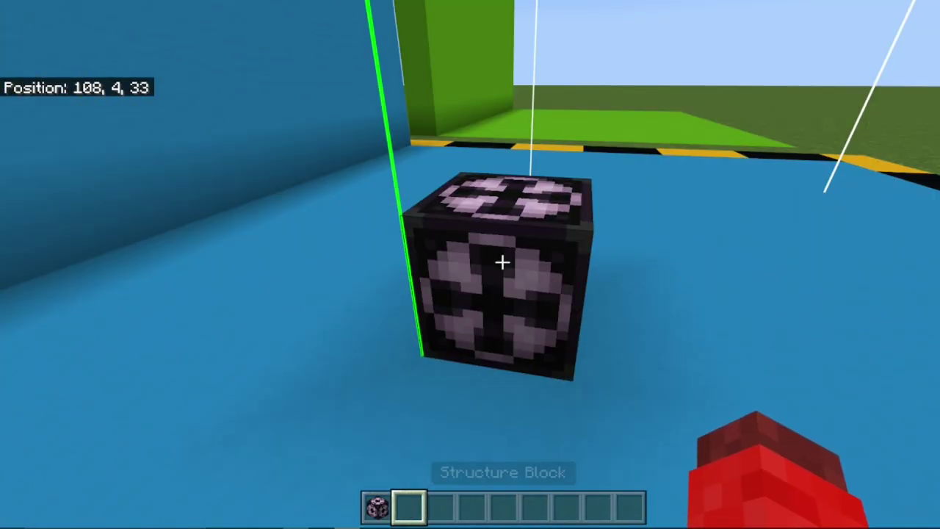
right_click(503, 262)
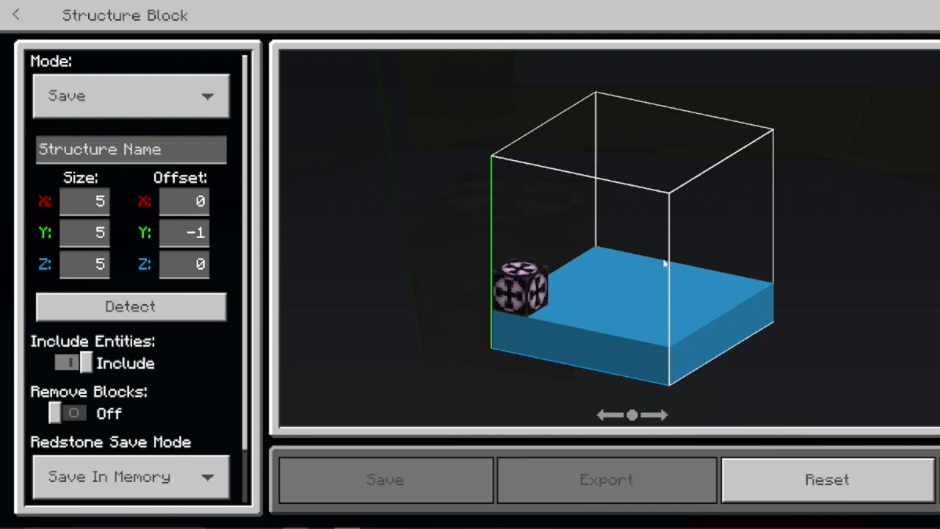
mouse_move(628, 272)
mouse_down()
mouse_move(705, 272)
mouse_move(730, 220)
mouse_move(621, 266)
mouse_move(757, 245)
mouse_move(681, 279)
mouse_move(586, 278)
mouse_move(584, 242)
mouse_move(636, 258)
mouse_move(647, 279)
mouse_move(483, 363)
mouse_up()
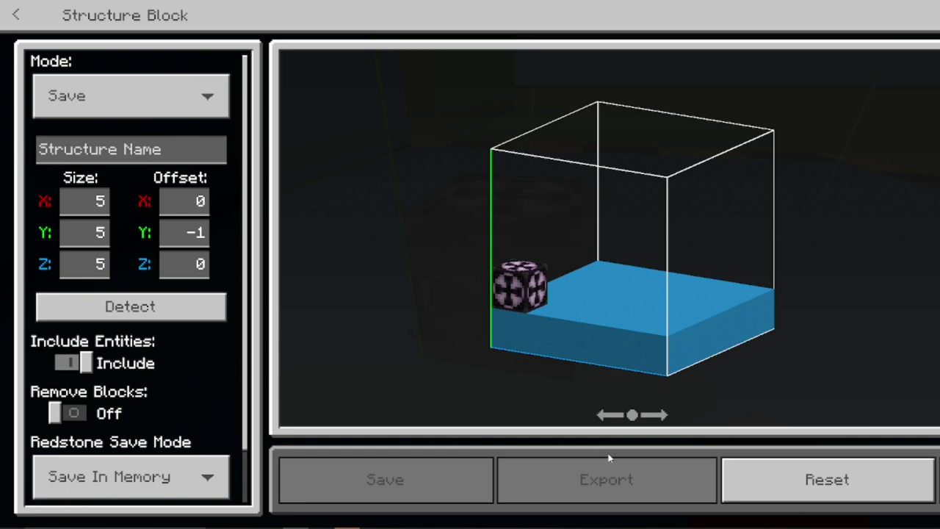
mouse_move(611, 416)
mouse_down()
mouse_move(692, 246)
mouse_move(703, 245)
mouse_up()
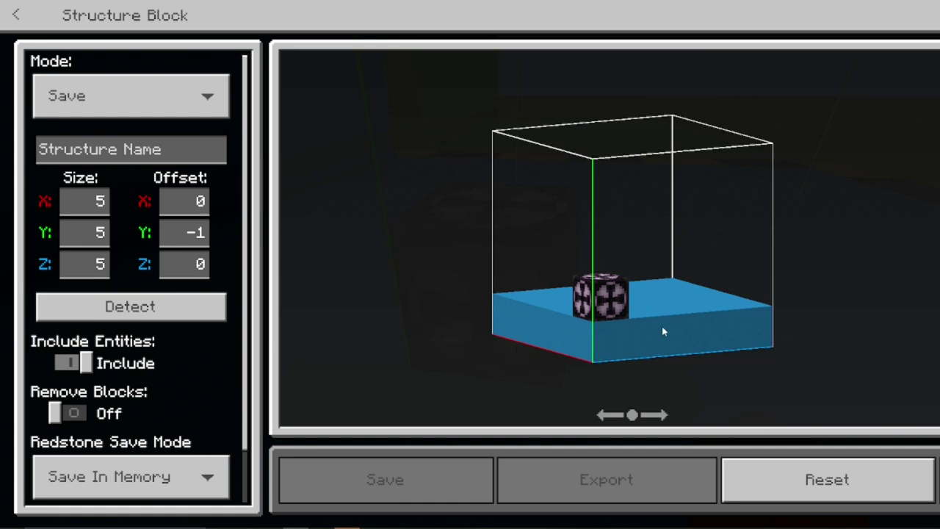
drag(662, 328, 619, 282)
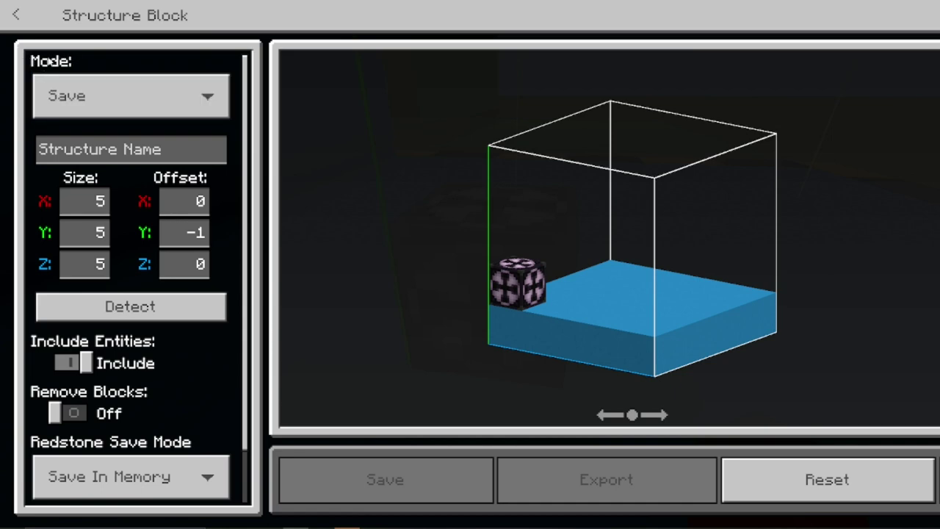
click(98, 76)
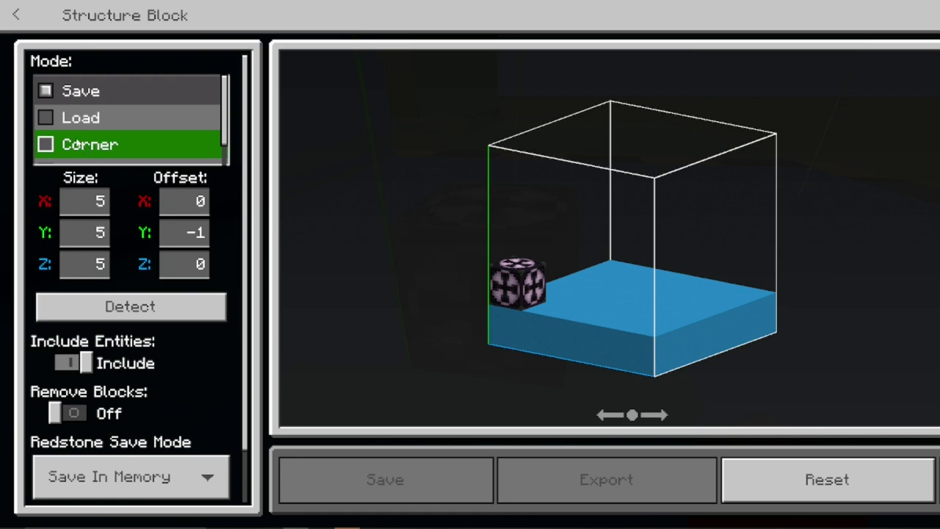
click(77, 94)
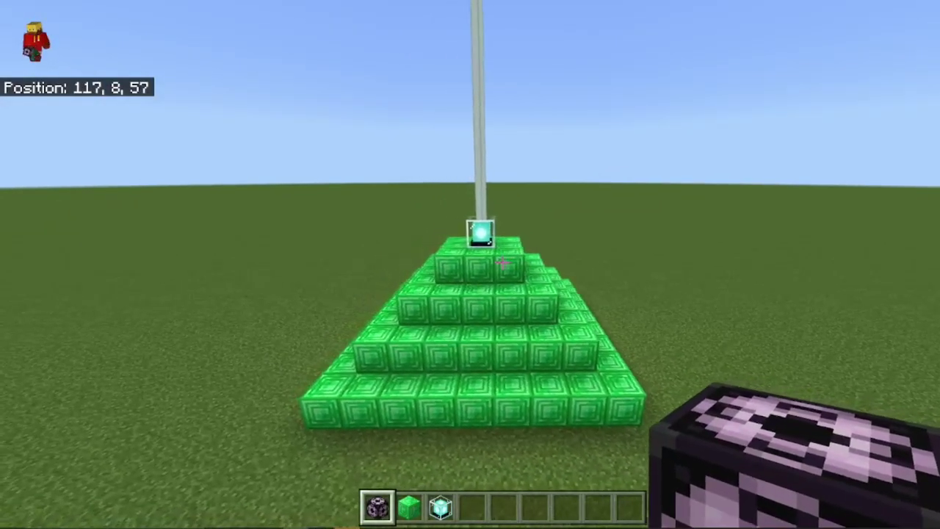
Step: Place a new structure block at the base of the emerald pyramid
key(w)
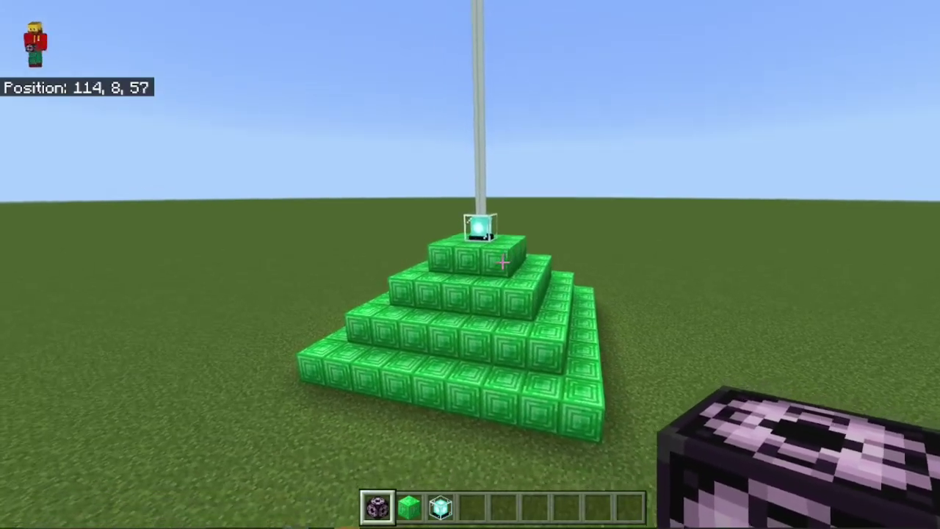
key(space)
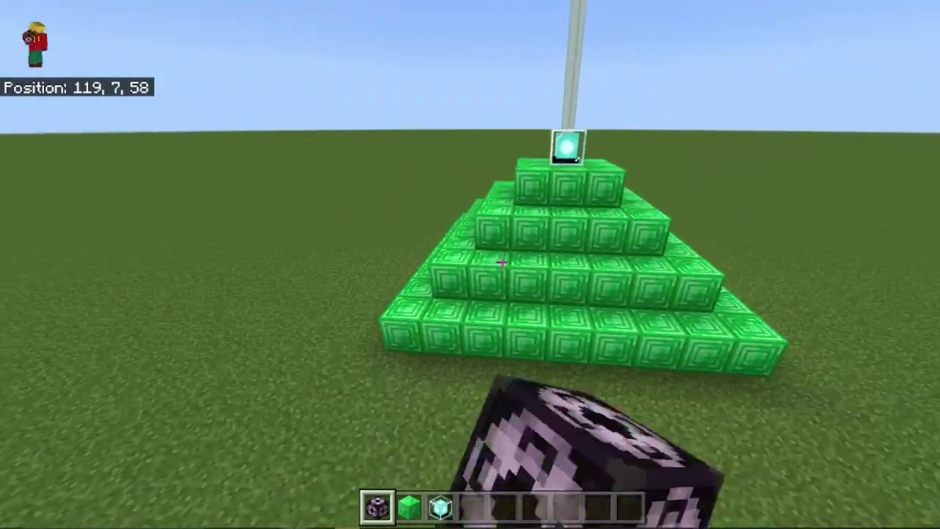
key(w)
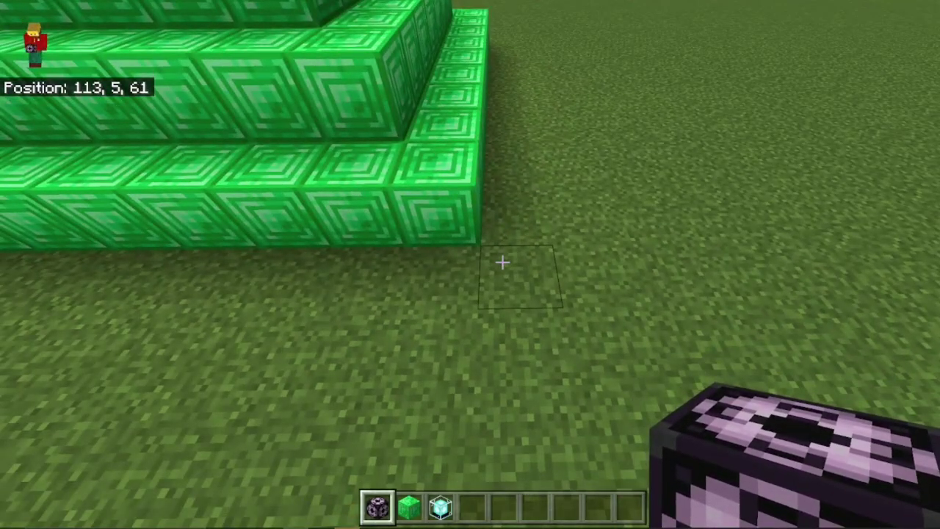
right_click(503, 263)
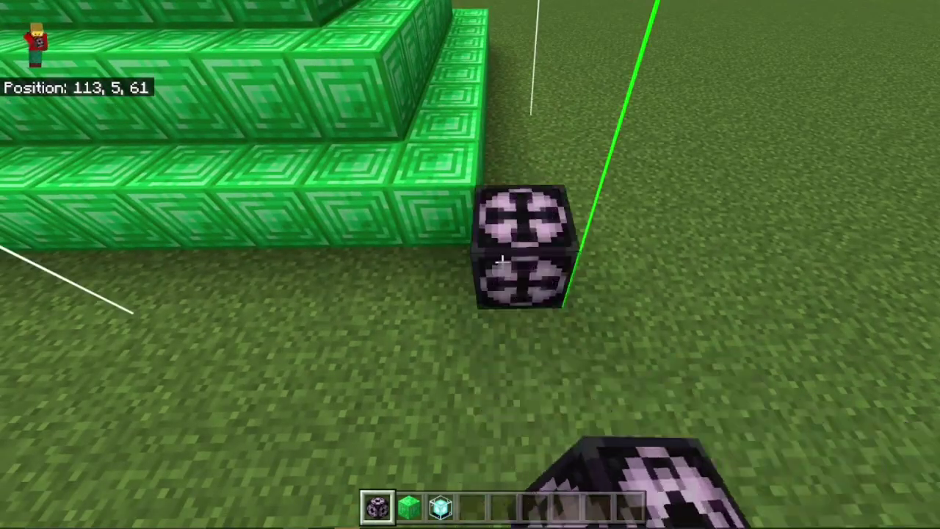
key(s)
key(a)
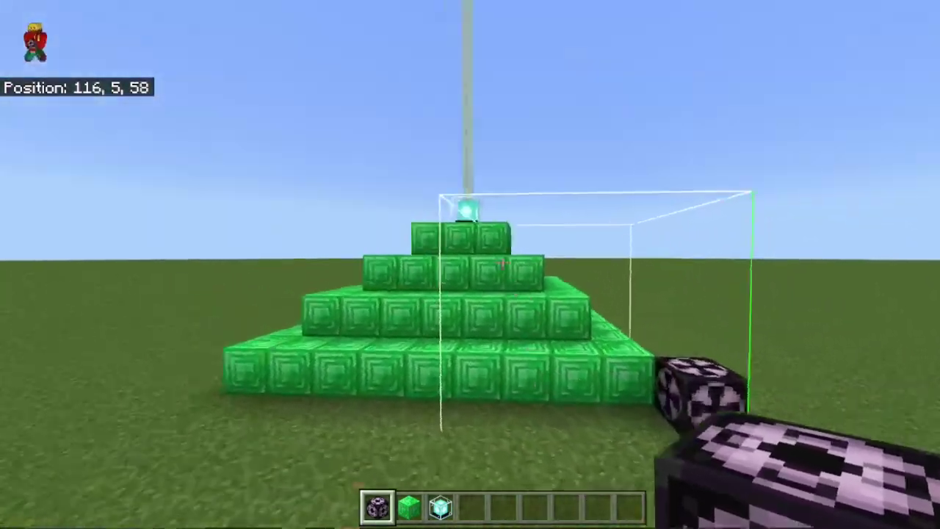
key(d)
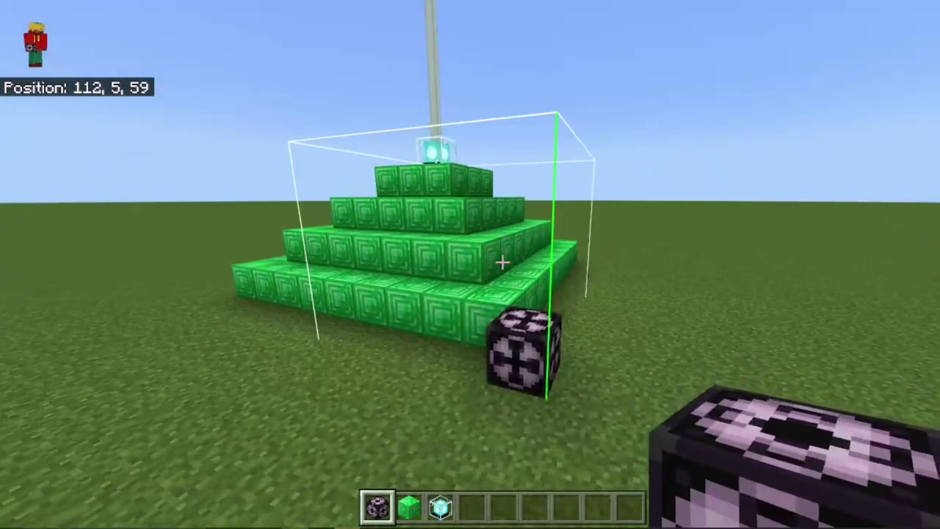
right_click(503, 262)
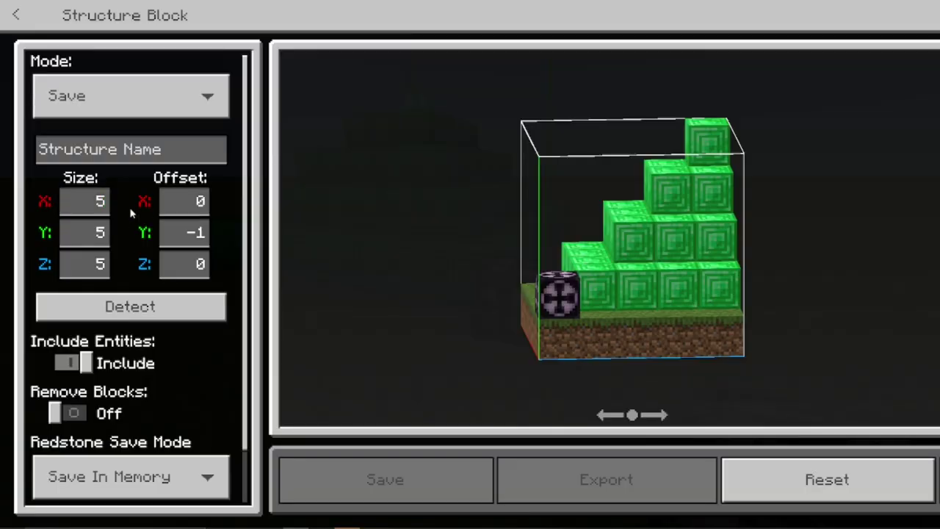
key(Escape)
Step: Reposition in front of the pyramid's structure block and check its settings again
key(s)
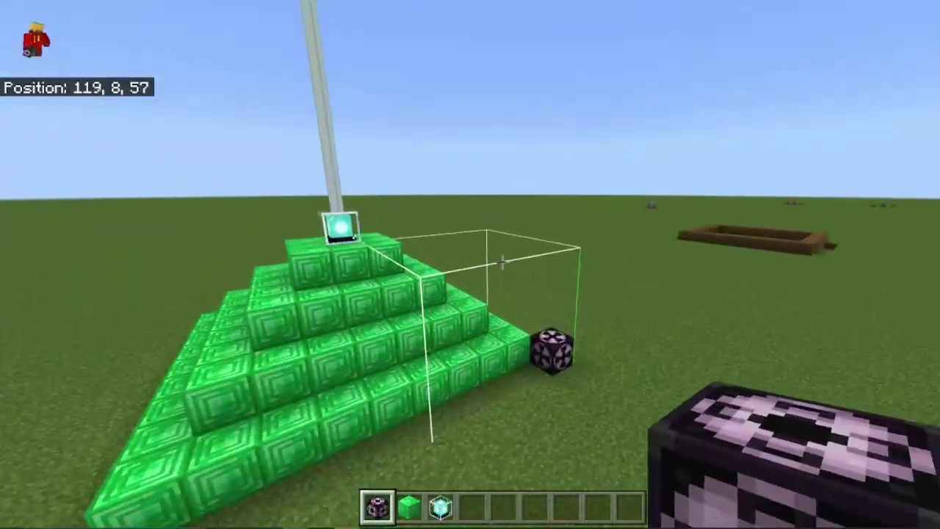
key(shift)
key(w)
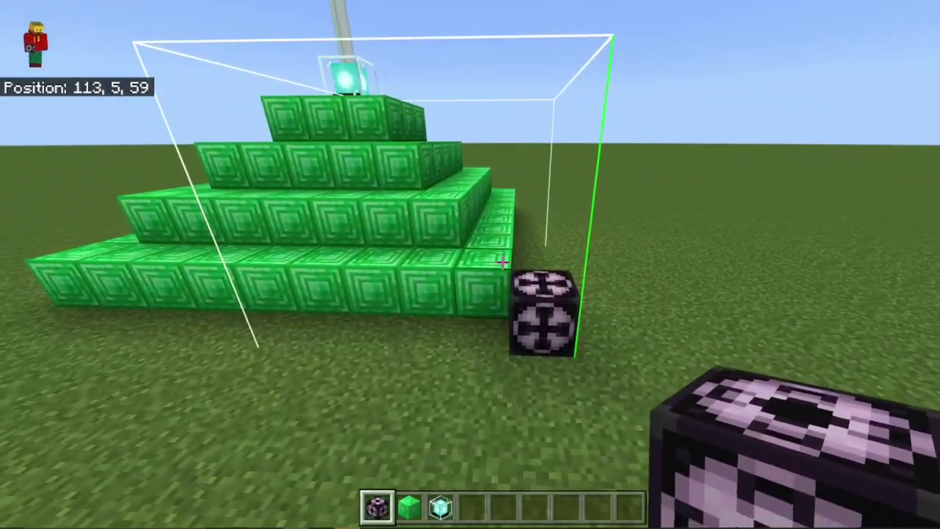
key(d)
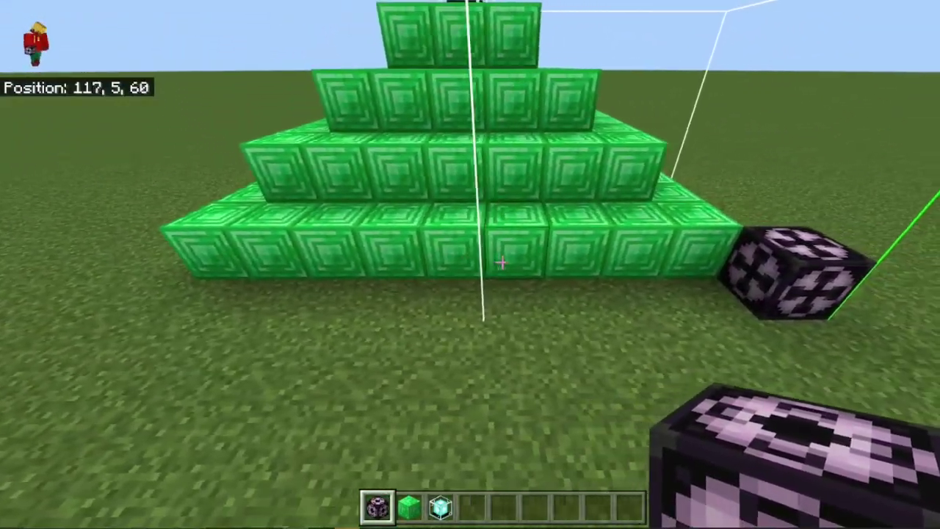
key(a)
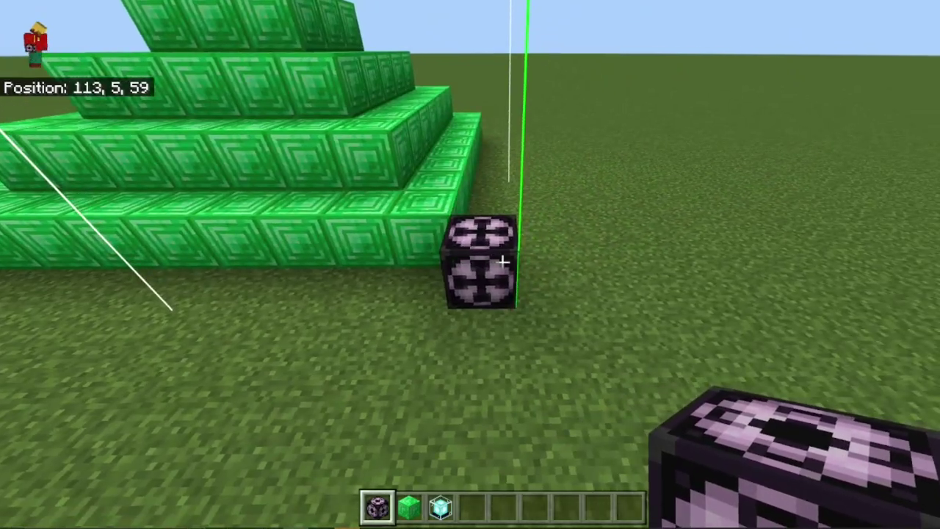
key(s)
right_click(503, 262)
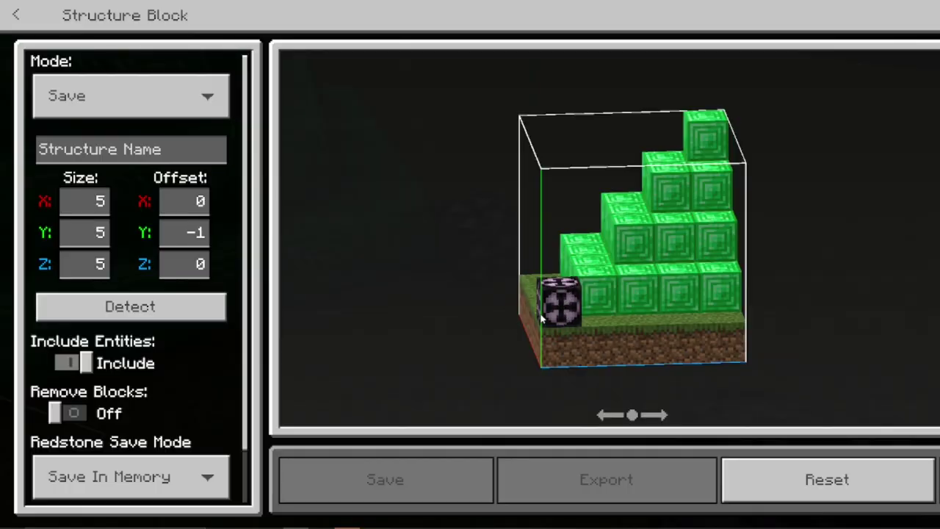
key(Escape)
Step: Set structure size X to 10 and Z to 10 (fixing a typed 20), then check the preview
key(d)
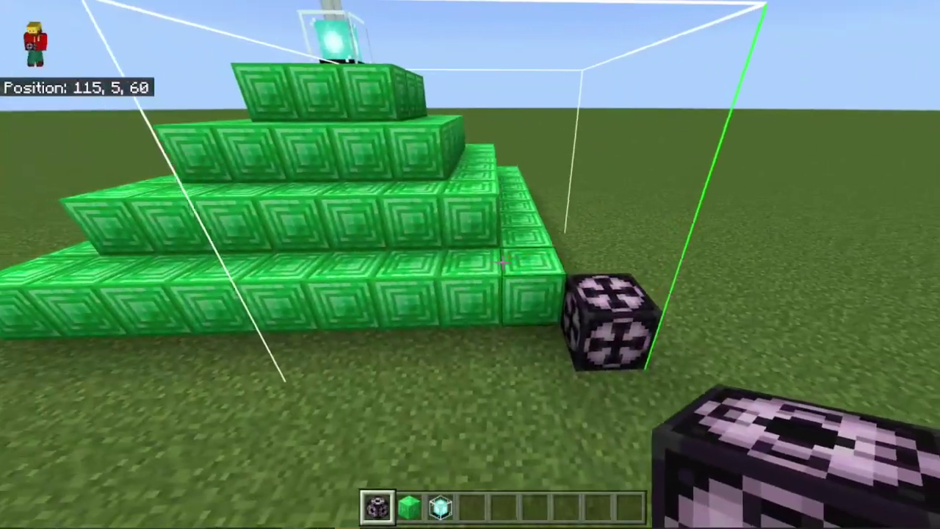
key(a)
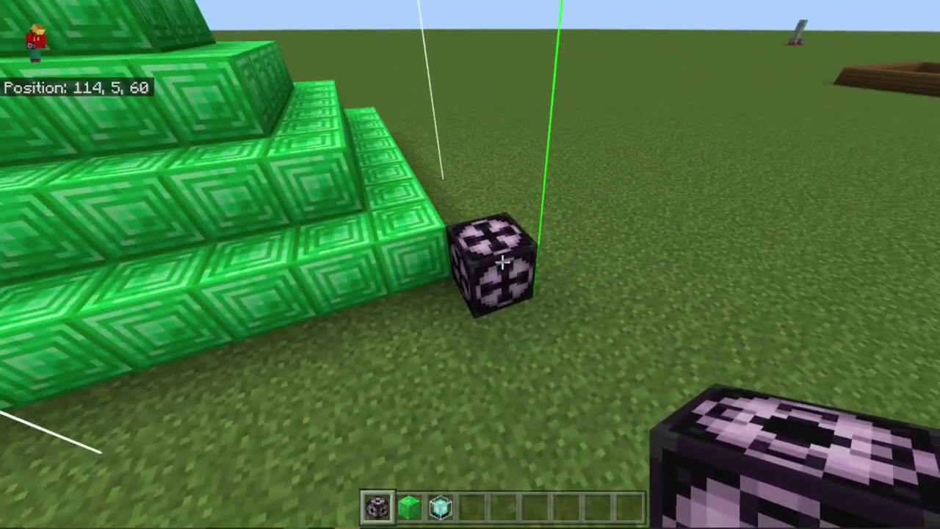
right_click(503, 263)
click(110, 211)
key(BackSpace)
text(10)
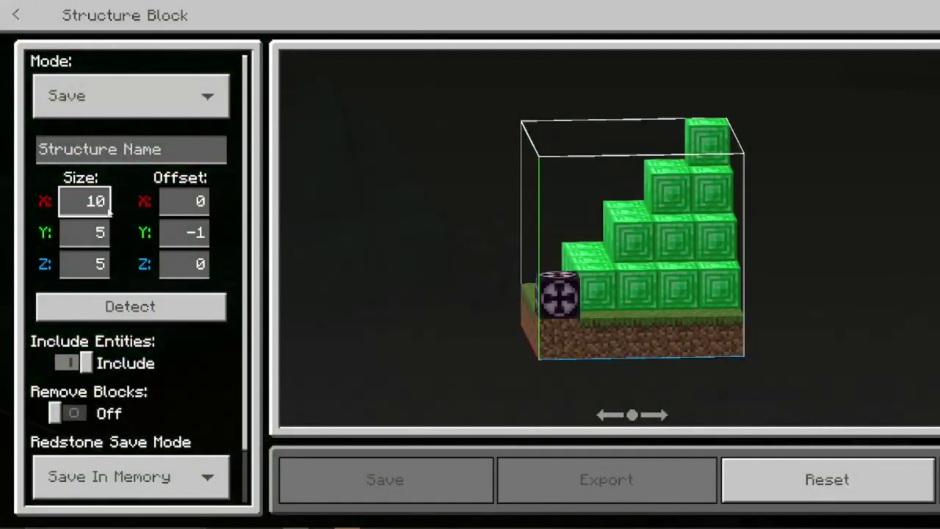
click(101, 276)
key(BackSpace)
text(20)
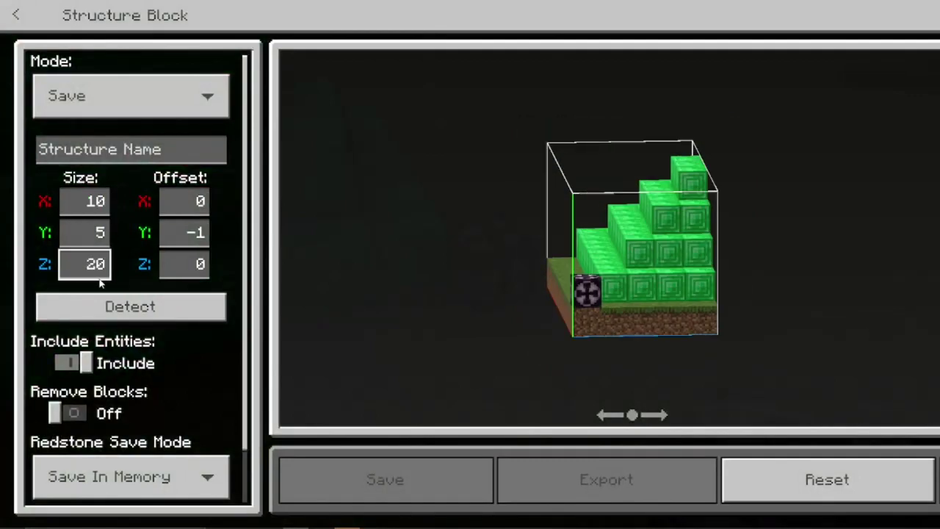
key(BackSpace)
key(BackSpace)
text(10)
click(66, 206)
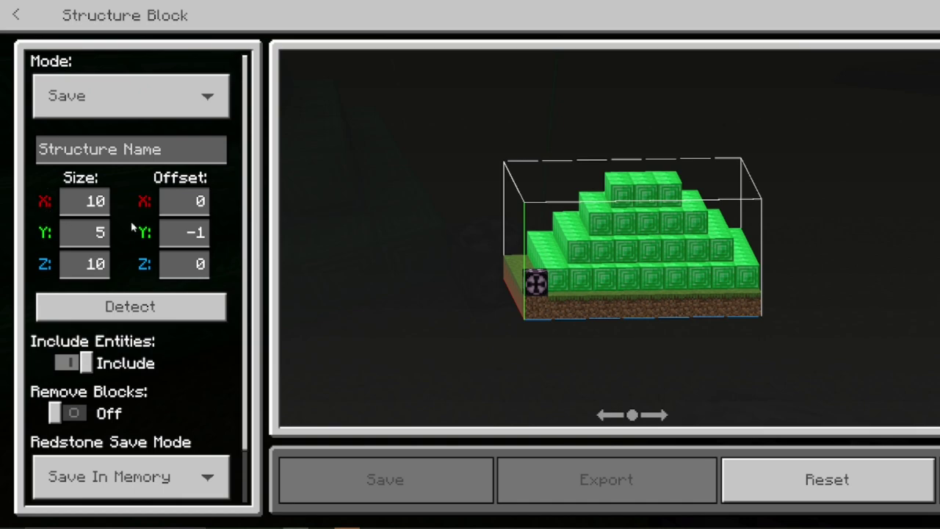
mouse_move(540, 285)
mouse_down()
mouse_move(648, 297)
mouse_move(522, 325)
mouse_up()
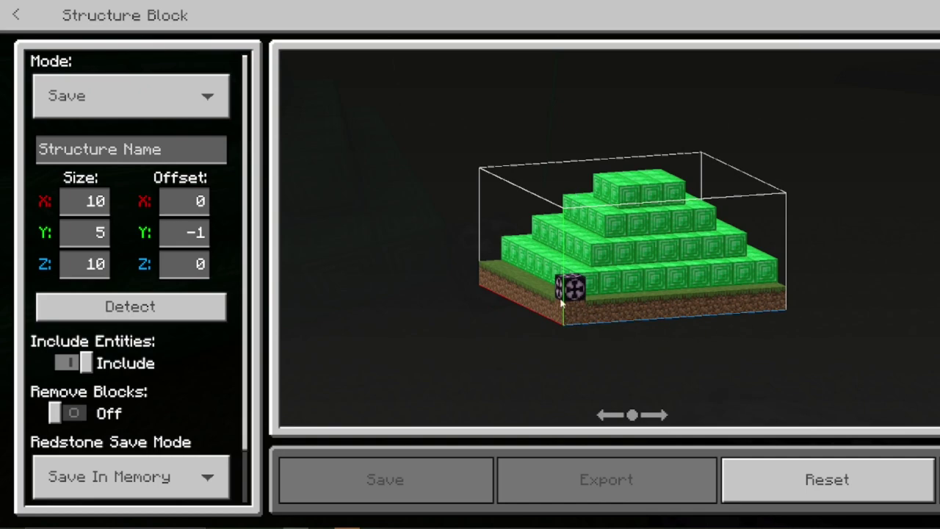
click(99, 233)
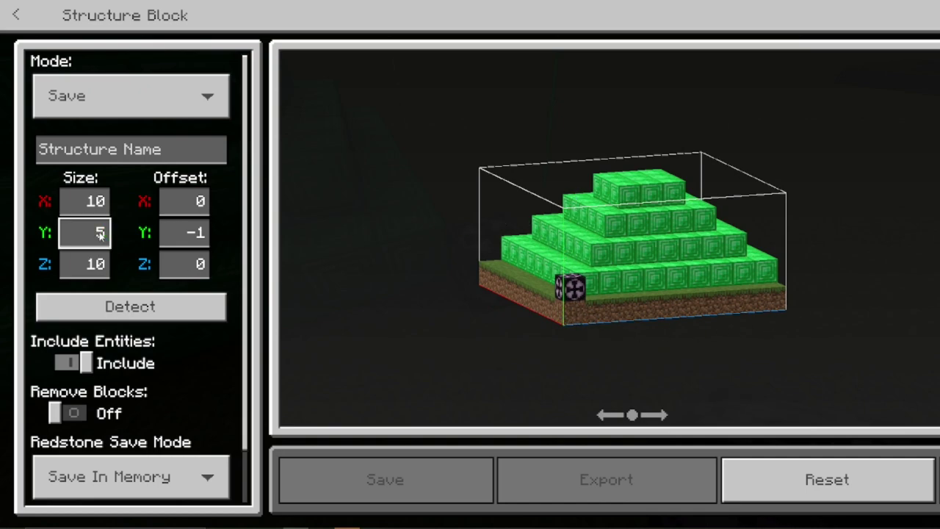
key(Escape)
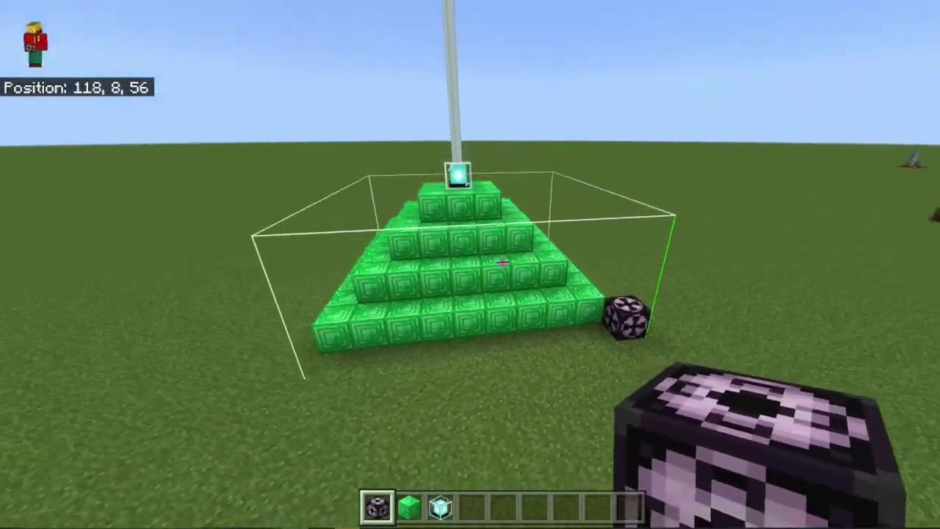
key(w)
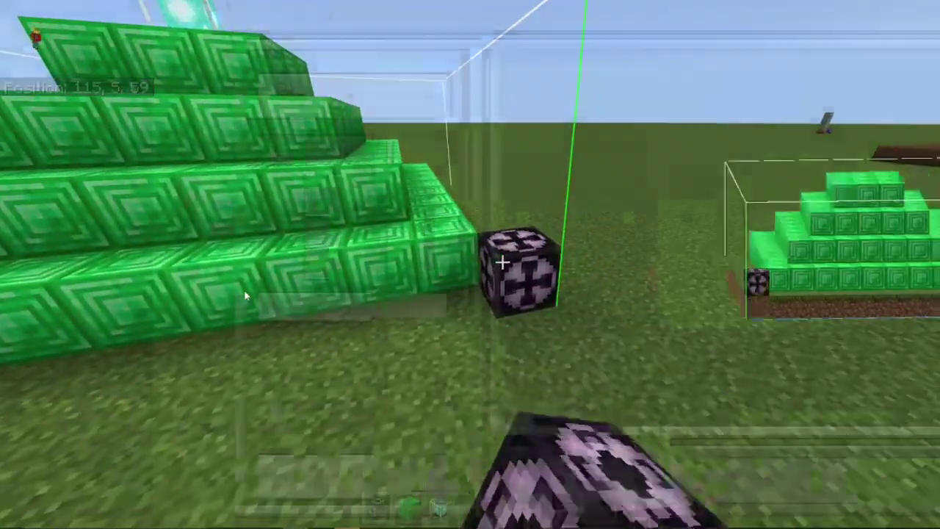
right_click(501, 263)
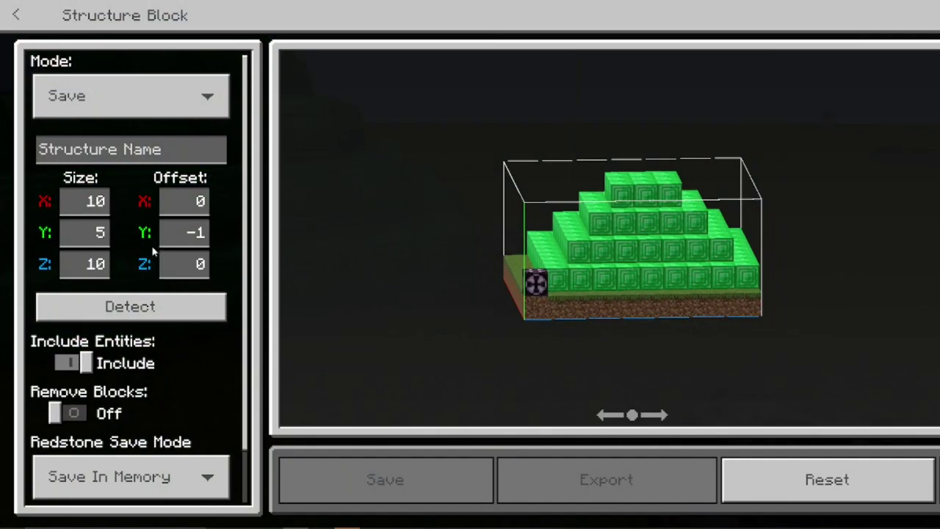
key(Escape)
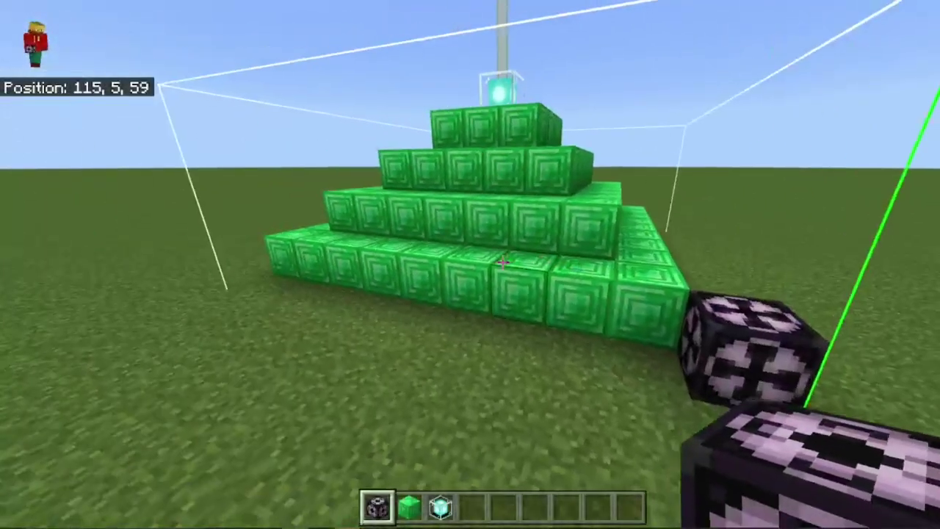
key(s)
key(w)
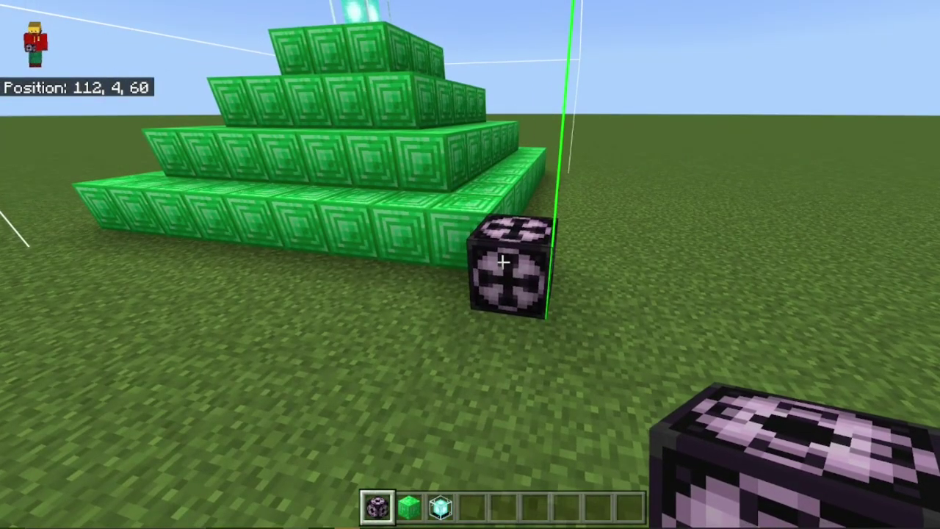
right_click(503, 263)
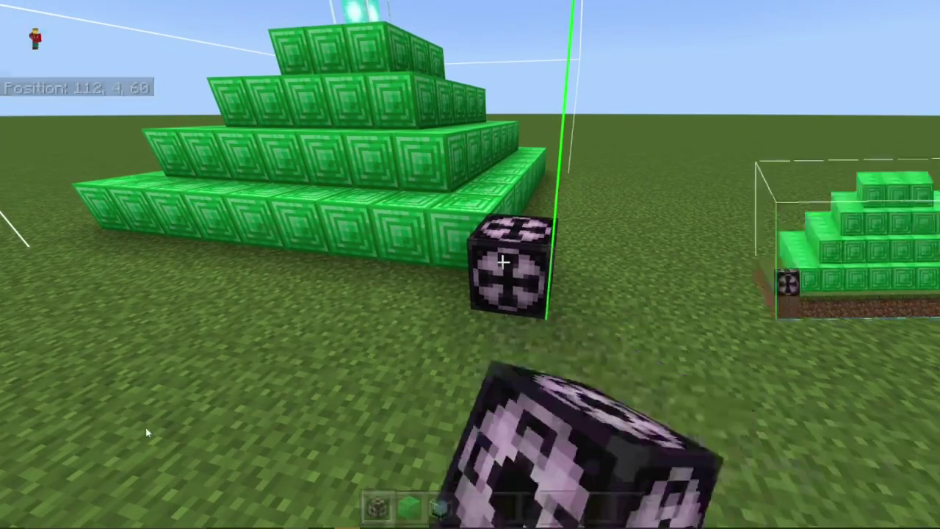
mouse_move(585, 307)
mouse_down()
mouse_move(531, 342)
mouse_move(563, 308)
mouse_up()
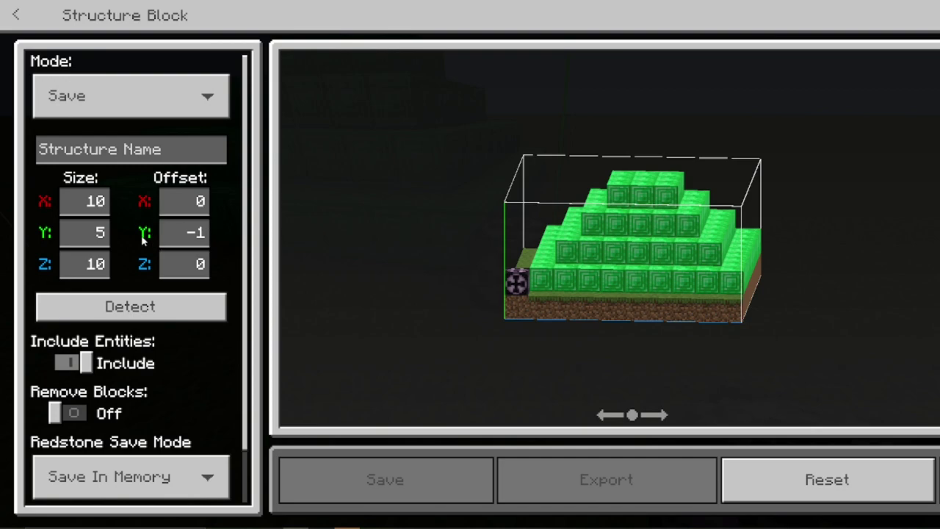
Step: Change the capture box's Y offset from -1 to 0
click(203, 234)
key(BackSpace)
key(BackSpace)
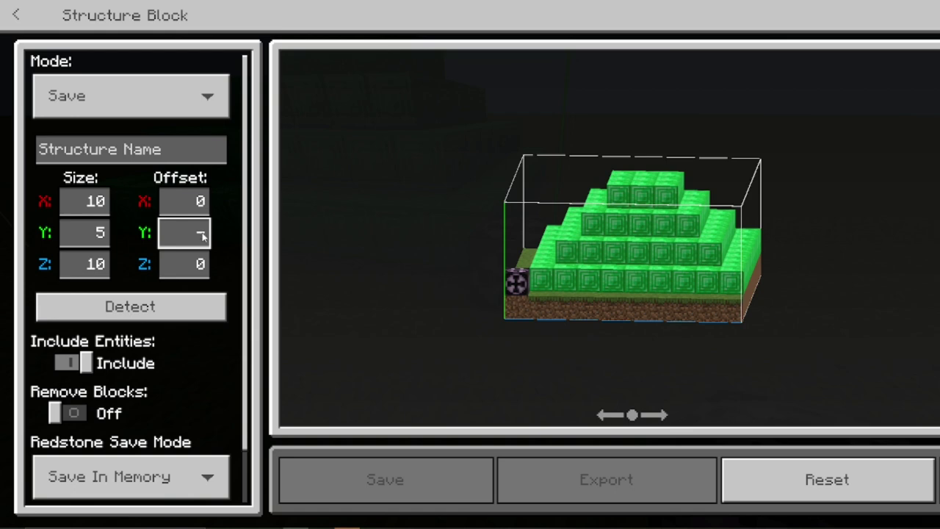
text(0)
click(318, 264)
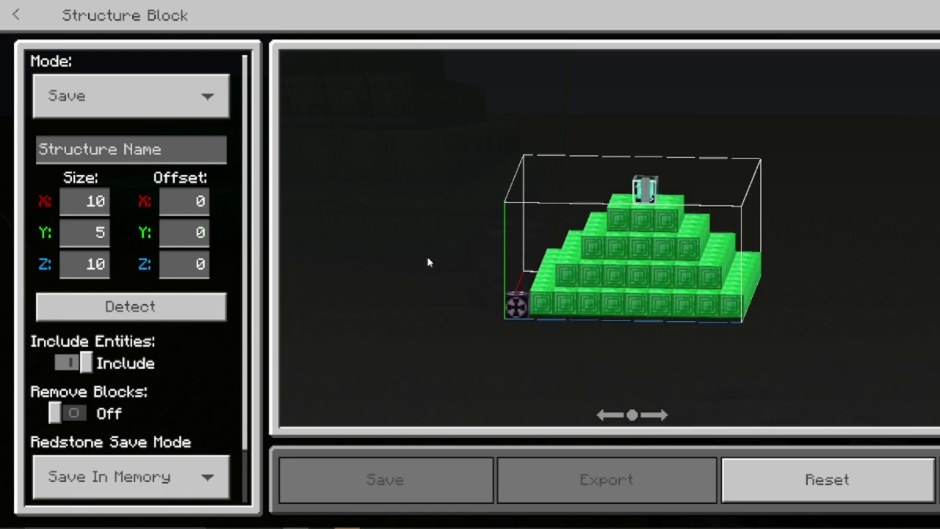
key(Escape)
Step: Walk around the pyramid to inspect the box, then reopen and close the structure settings
key(w)
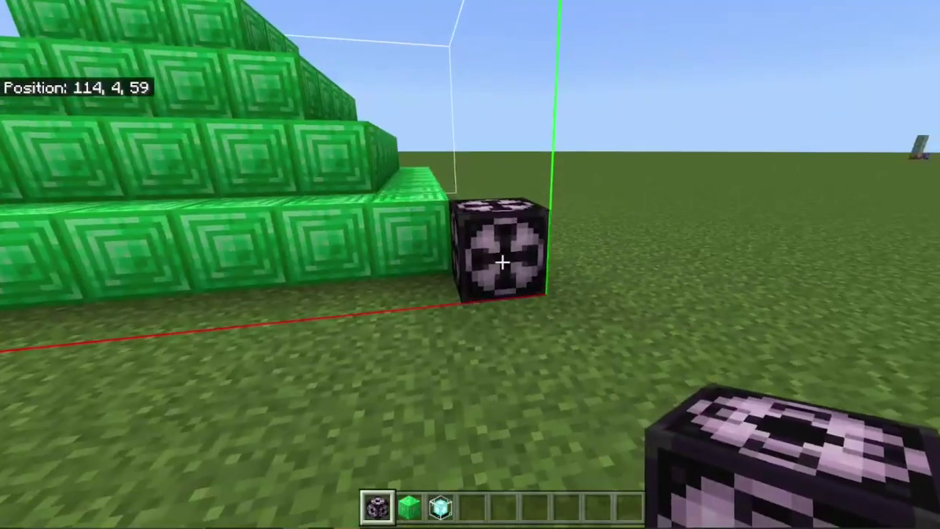
key(a)
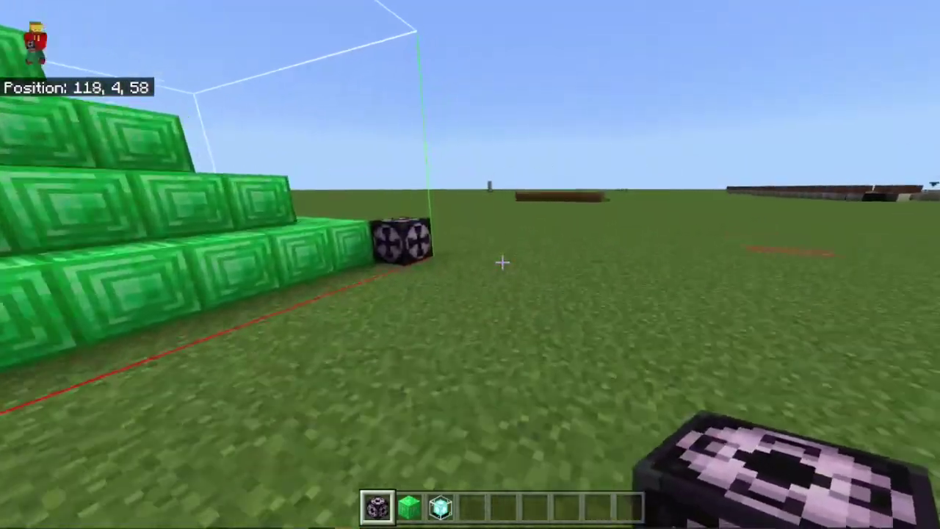
key(w)
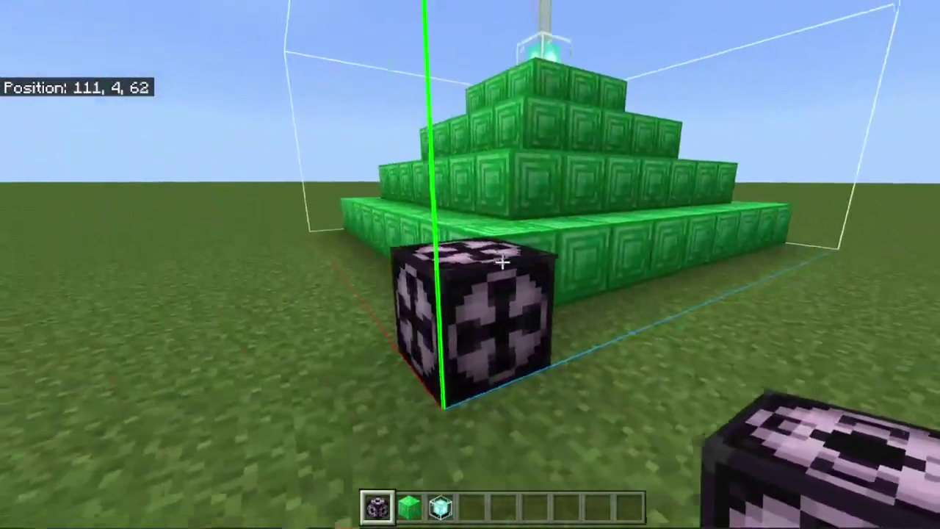
key(a)
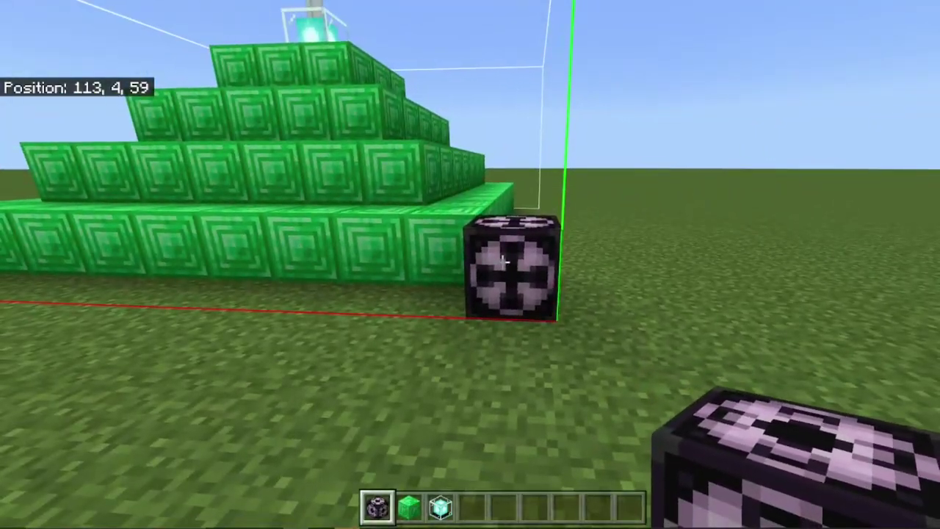
right_click(505, 261)
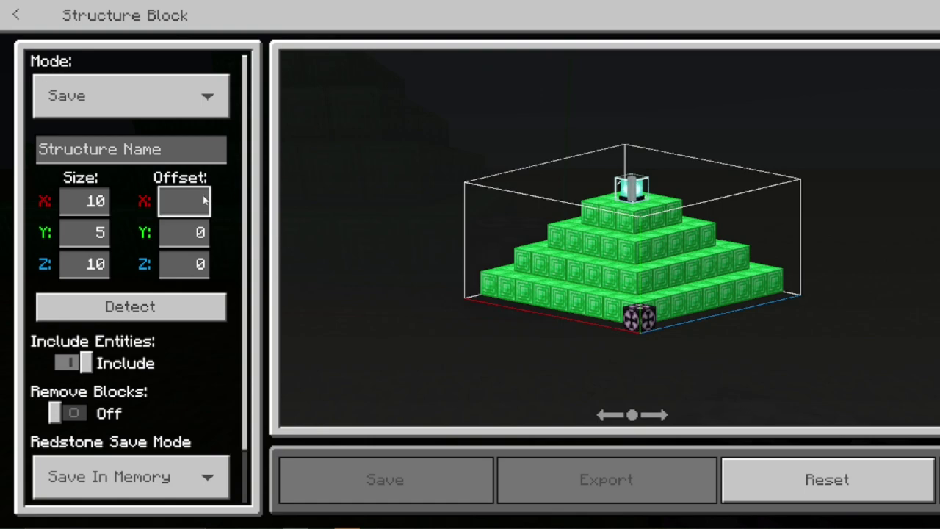
text(1)
key(Escape)
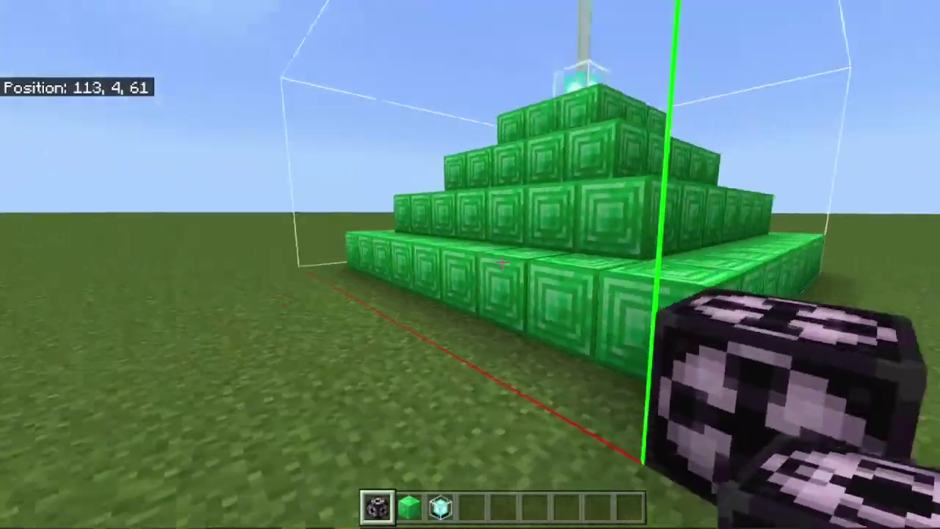
Step: Spawn a sheep on top of the emerald pyramid
right_click(502, 263)
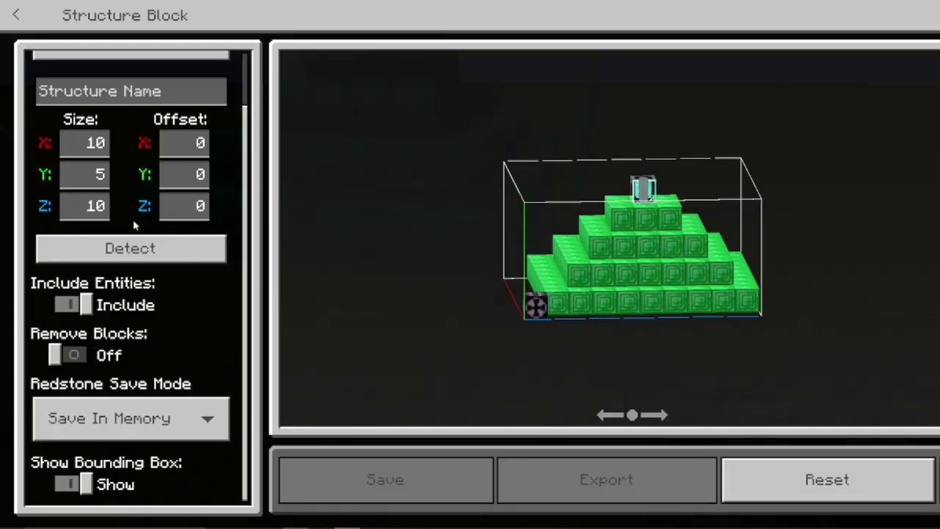
scroll(83, 365, up, 2)
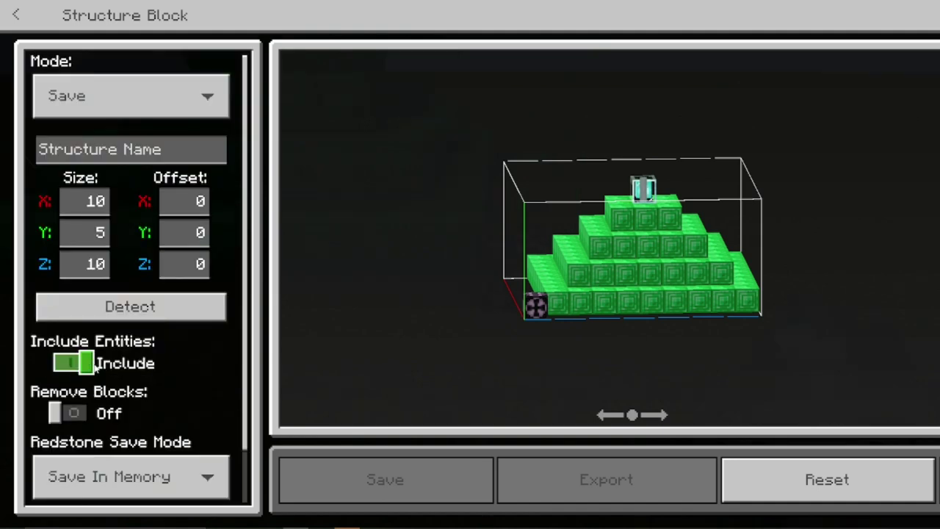
key(Escape)
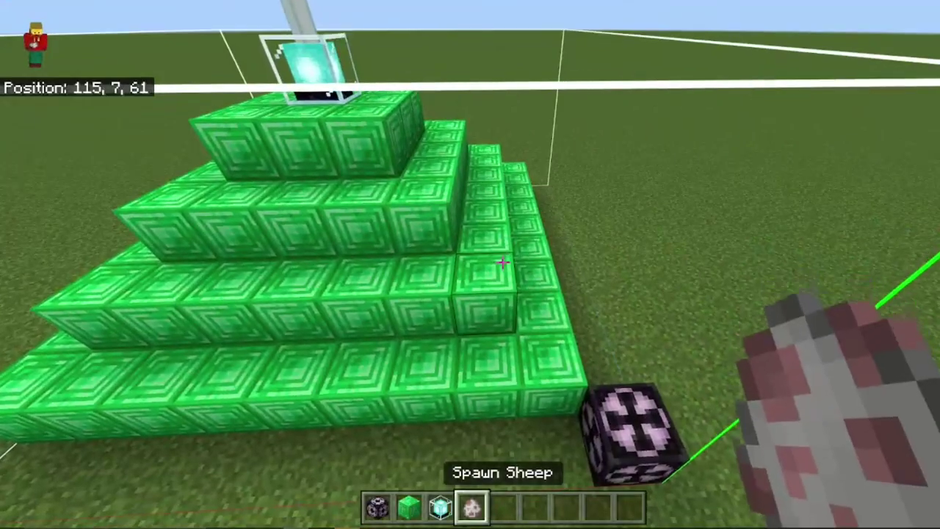
right_click(503, 262)
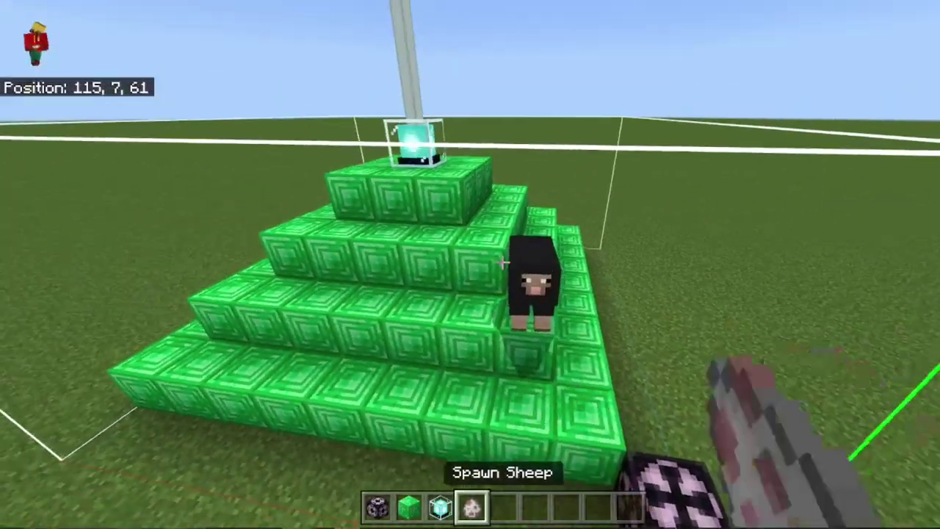
scroll(502, 262, down, 1)
Step: Toggle Remove Blocks and enable Include Entities so the sheep is saved
right_click(502, 262)
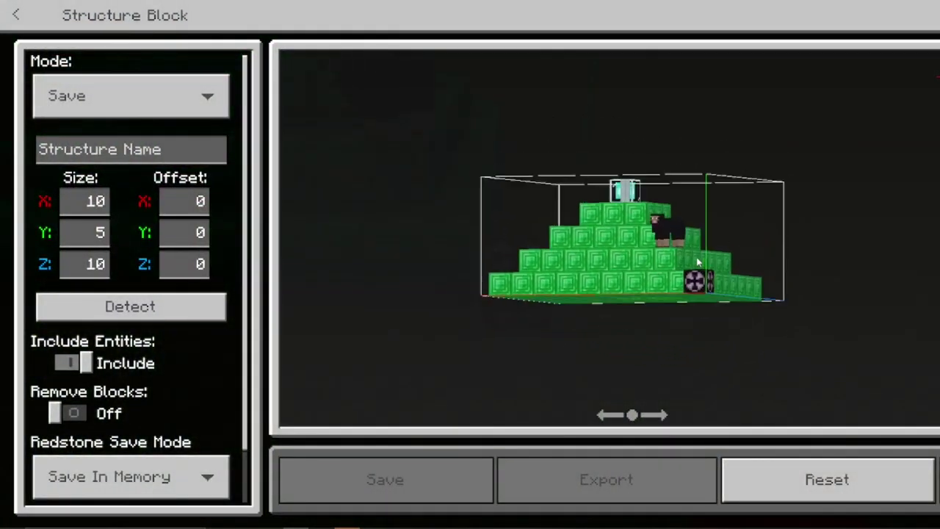
scroll(88, 356, down, 2)
click(88, 355)
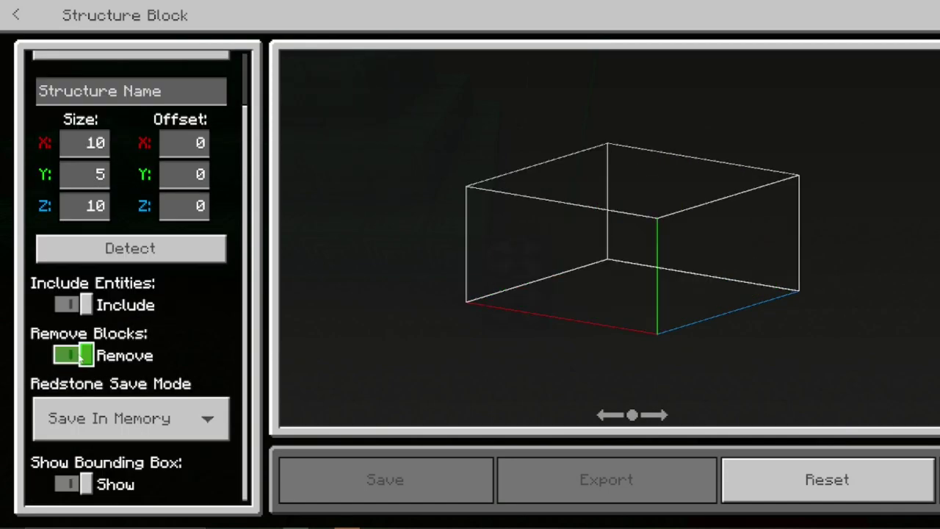
click(80, 356)
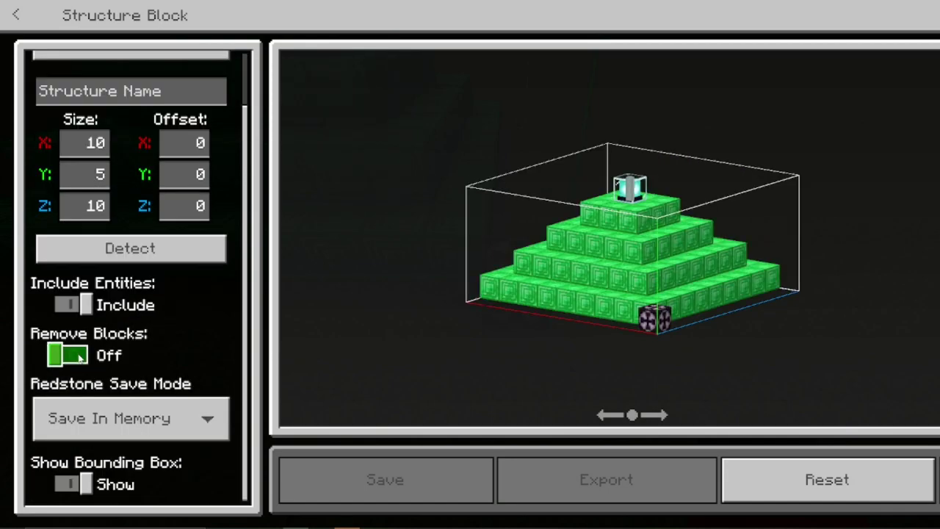
click(81, 356)
click(84, 306)
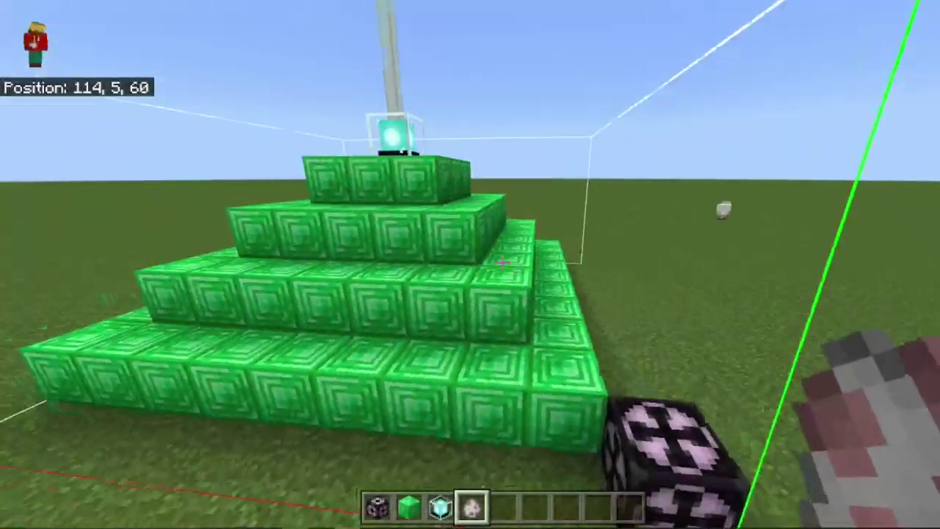
key(5)
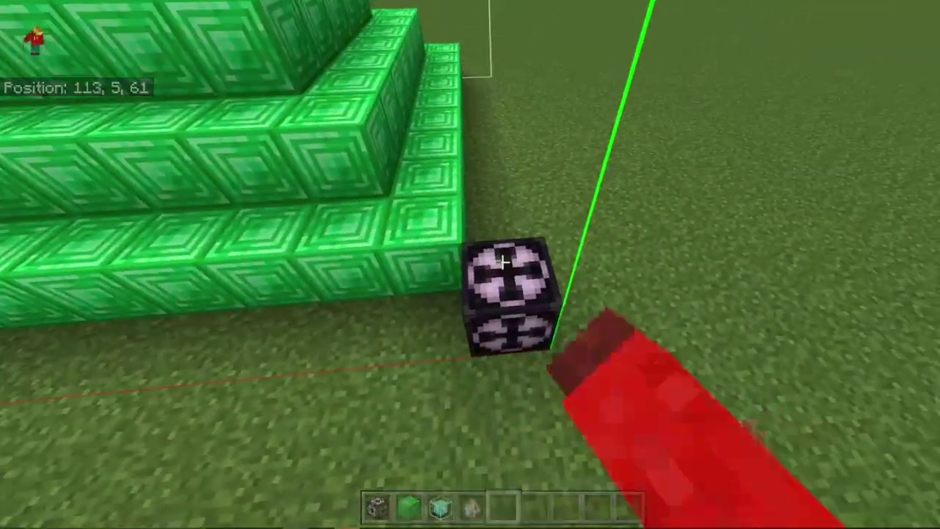
right_click(503, 263)
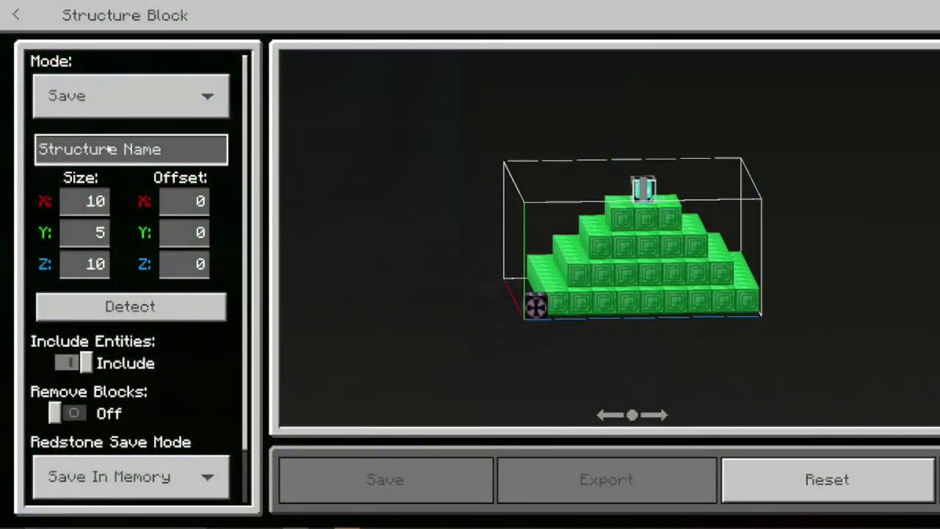
Step: Enter 'mystructure:beacon' as the structure name and save the pyramid
click(108, 149)
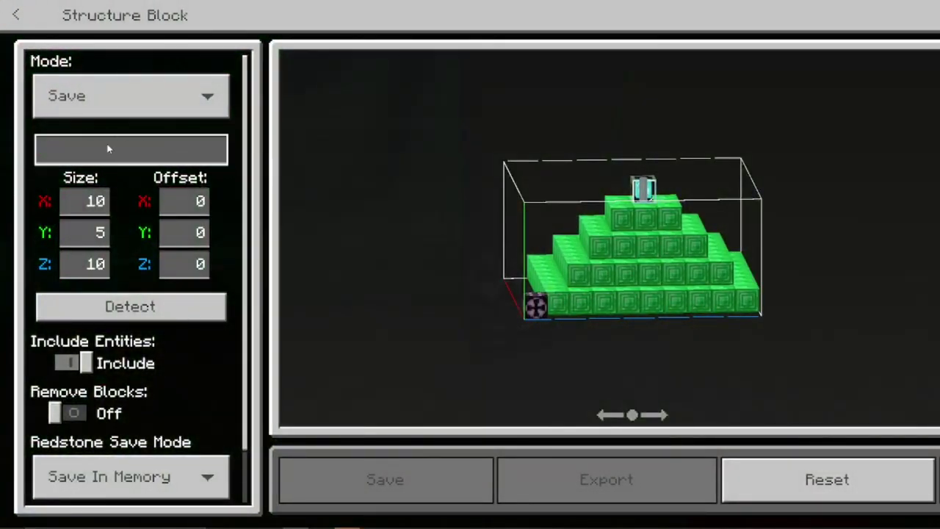
text(beacon)
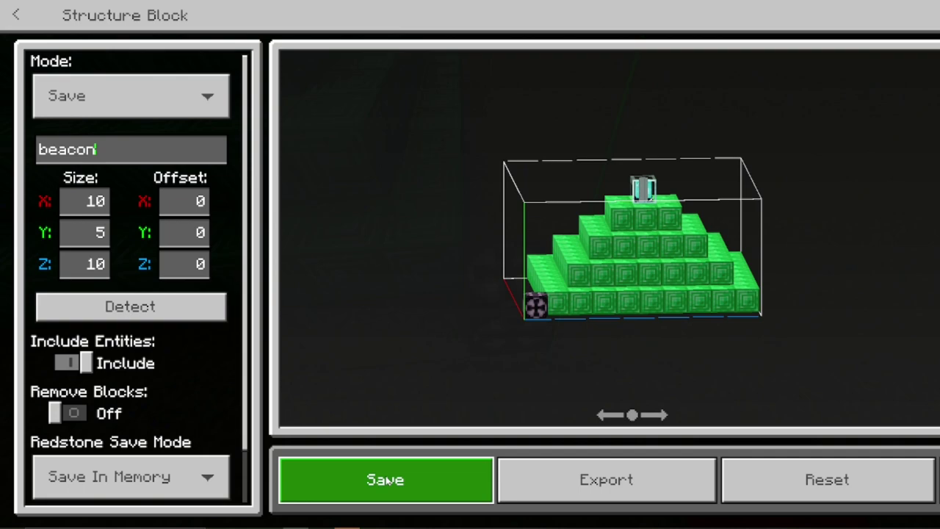
key(Home)
text(mystructure:)
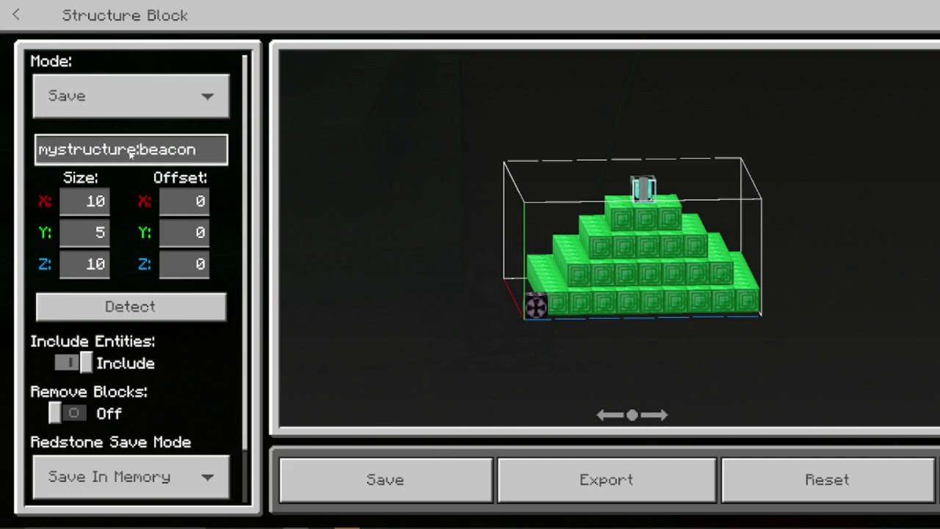
click(415, 473)
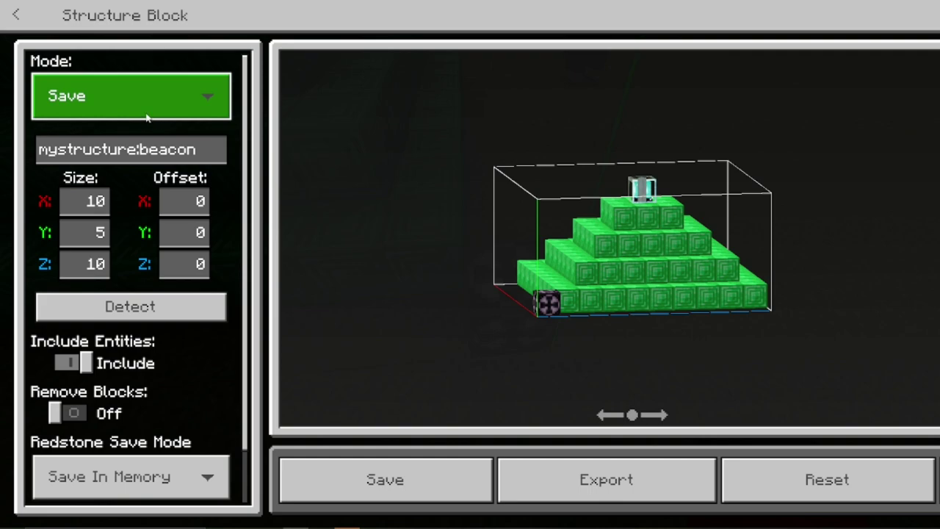
Step: Switch the structure block to Load mode, leaving the Y offset at 0
click(93, 111)
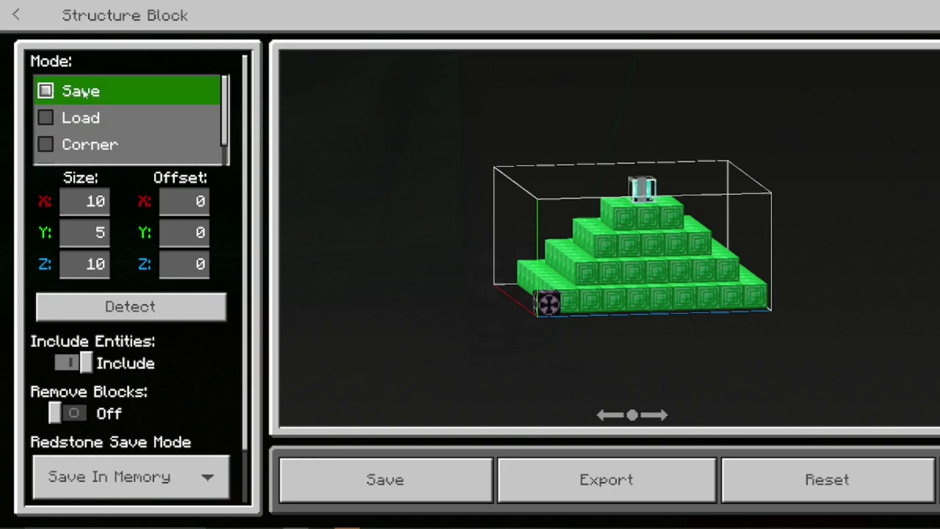
click(81, 118)
scroll(150, 373, down, 5)
scroll(151, 374, down, 1)
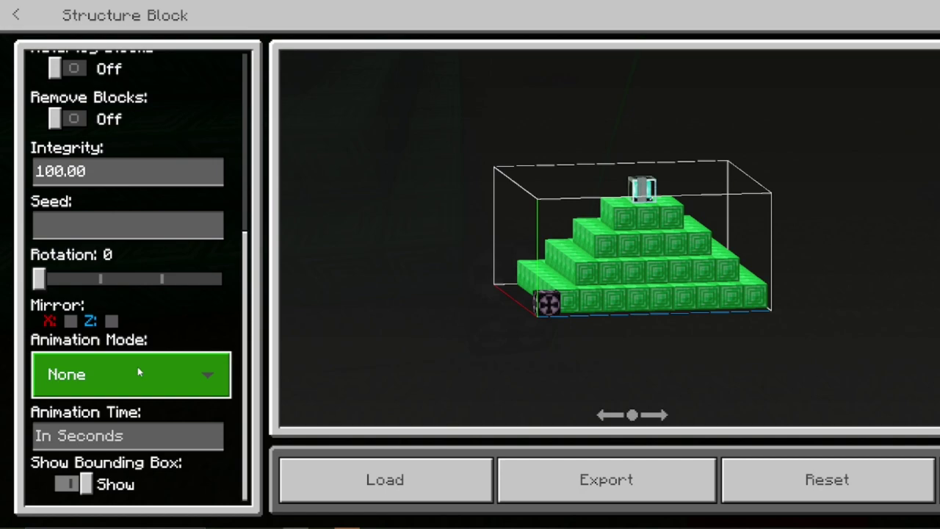
scroll(123, 334, up, 5)
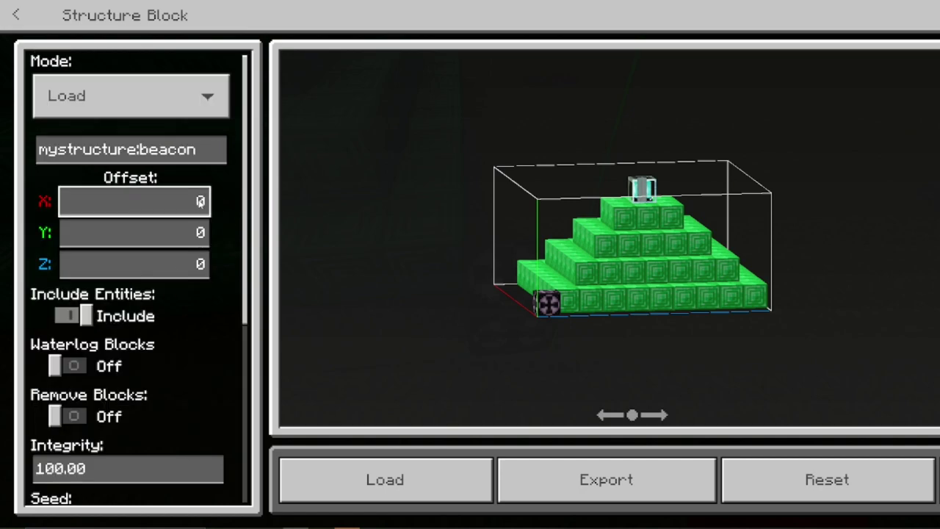
click(197, 234)
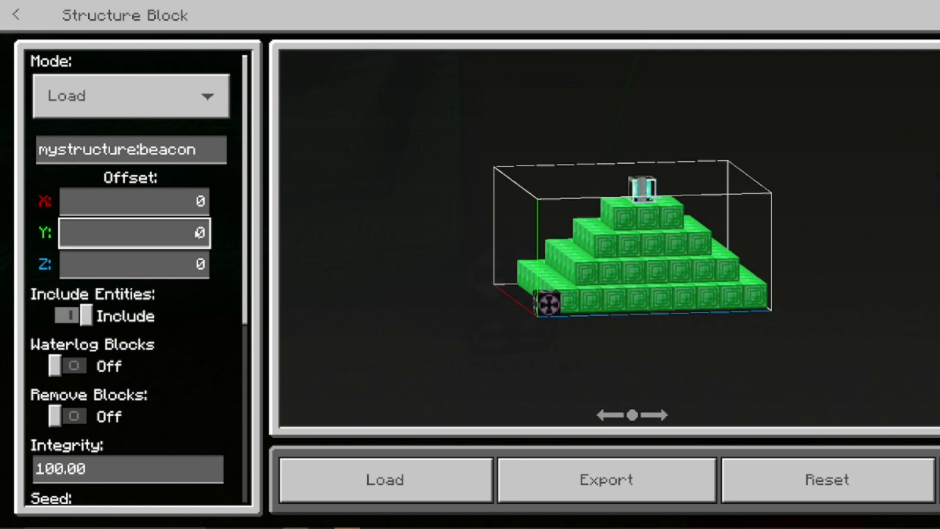
click(389, 267)
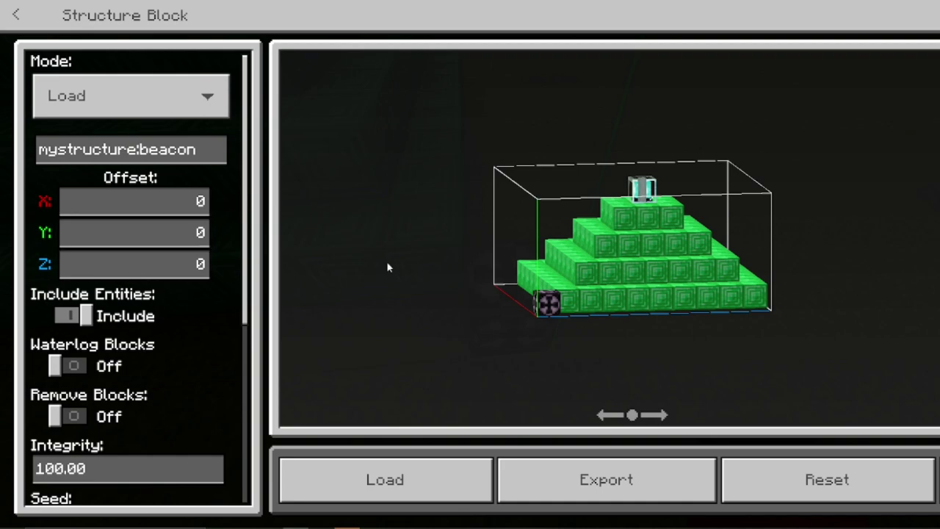
Step: Review the integrity and rotation settings, leaving rotation at 0
mouse_move(623, 267)
mouse_down()
mouse_move(665, 257)
mouse_move(709, 266)
mouse_move(379, 301)
mouse_up()
scroll(127, 294, down, 2)
click(71, 313)
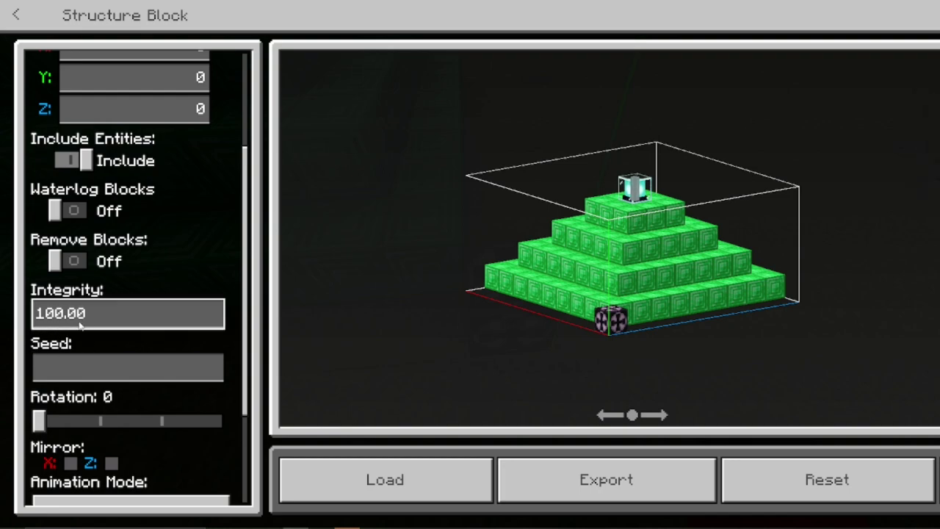
scroll(73, 354, down, 1)
scroll(41, 278, down, 2)
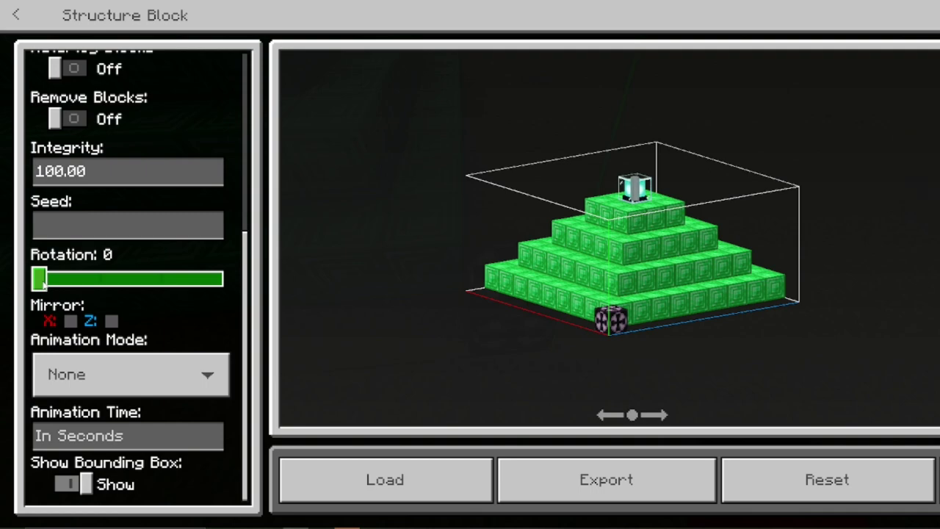
mouse_move(46, 279)
mouse_down()
mouse_move(228, 282)
mouse_move(29, 277)
mouse_up()
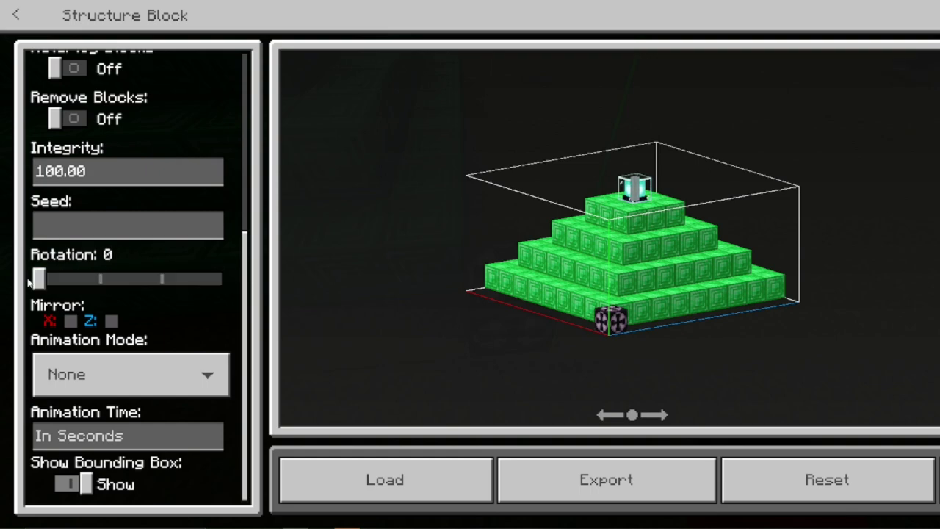
scroll(195, 414, up, 5)
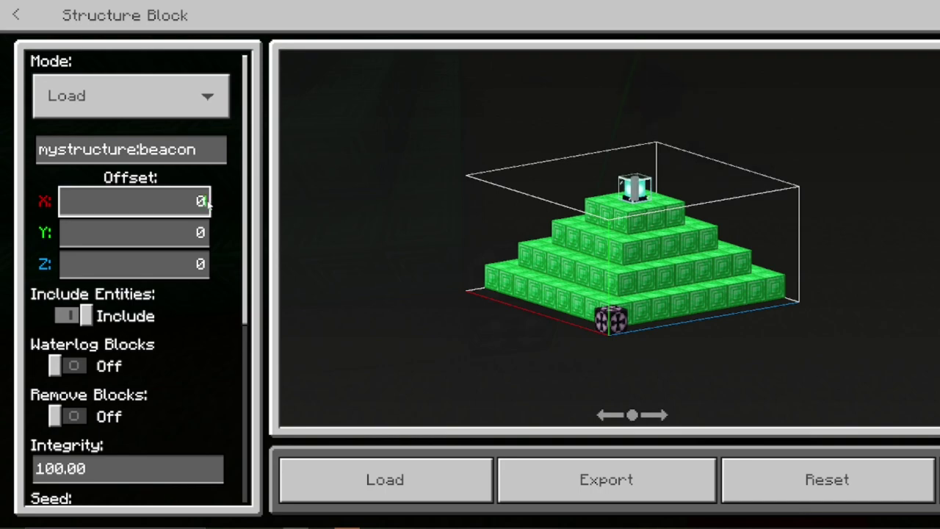
Step: Set the load offset X to 10
click(208, 204)
key(BackSpace)
text(10)
mouse_move(569, 335)
mouse_down()
mouse_move(592, 310)
mouse_move(596, 319)
mouse_move(569, 309)
mouse_move(600, 340)
mouse_move(518, 227)
mouse_up()
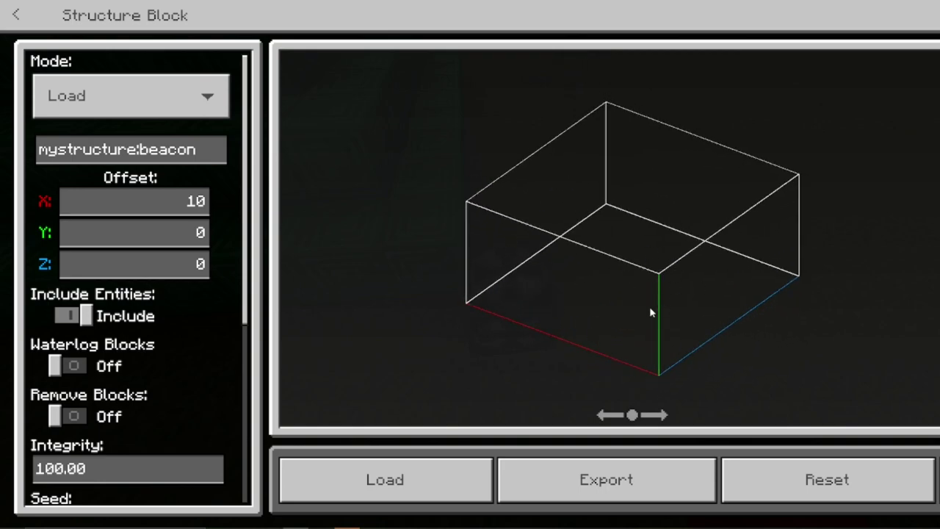
key(Escape)
Step: Check the offset outline from above, then load the pyramid copy beside the original
key(w)
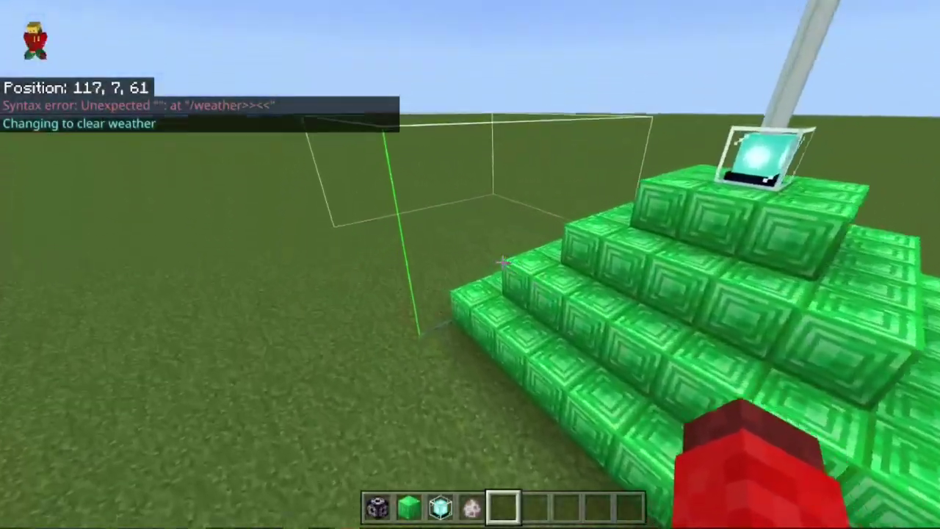
key(space)
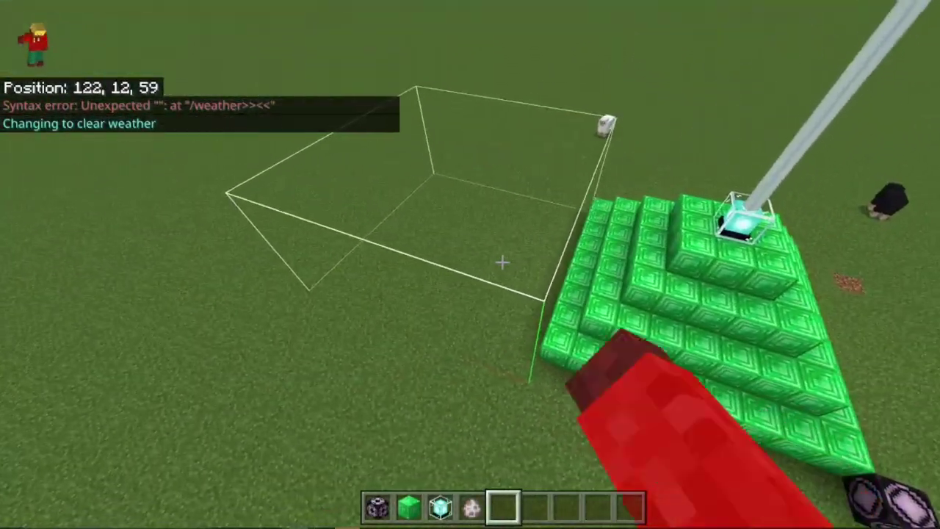
key(s)
key(w)
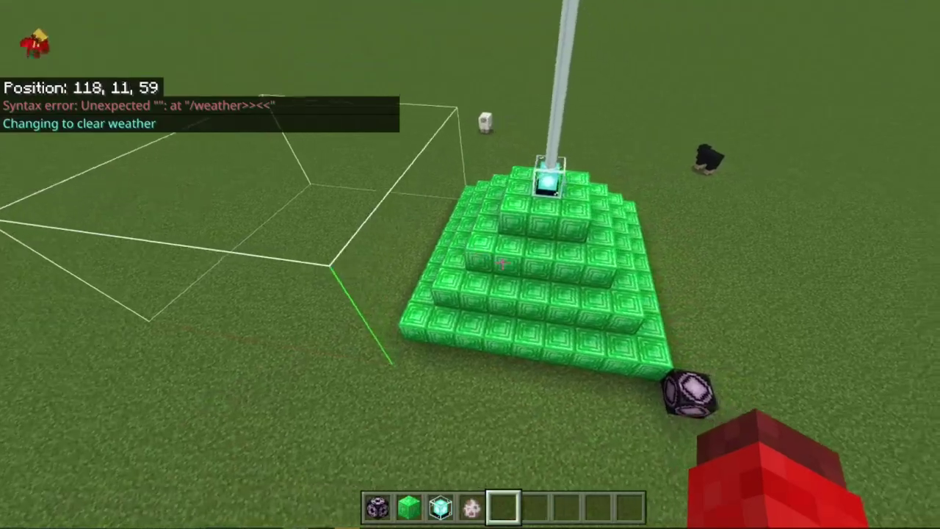
key(shift)
key(w)
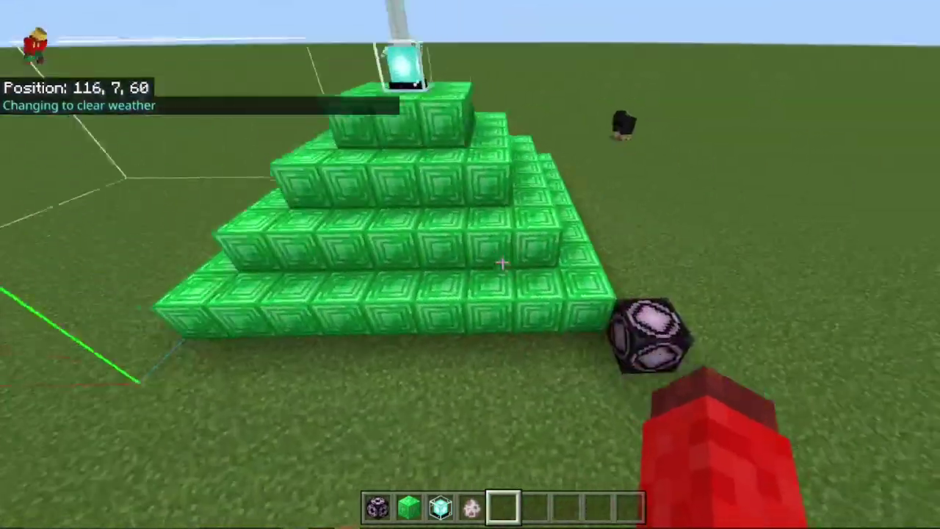
right_click(502, 262)
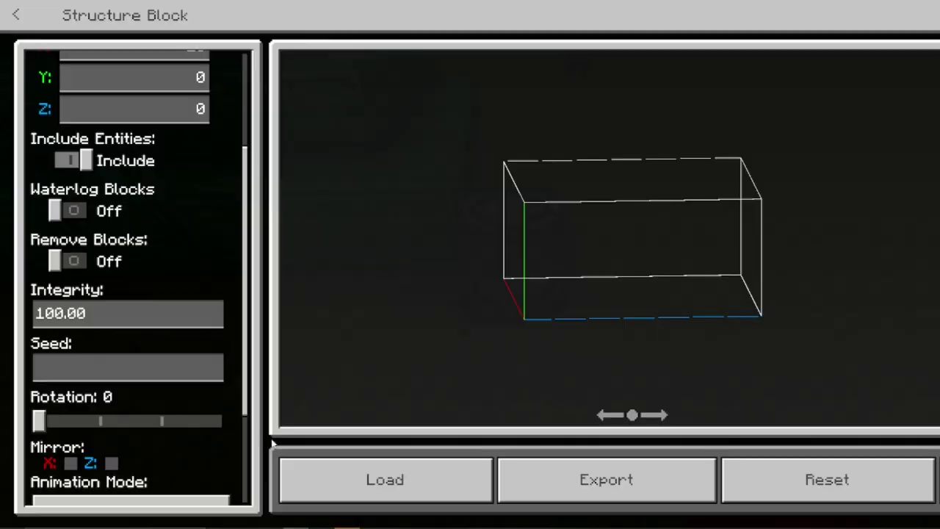
click(385, 481)
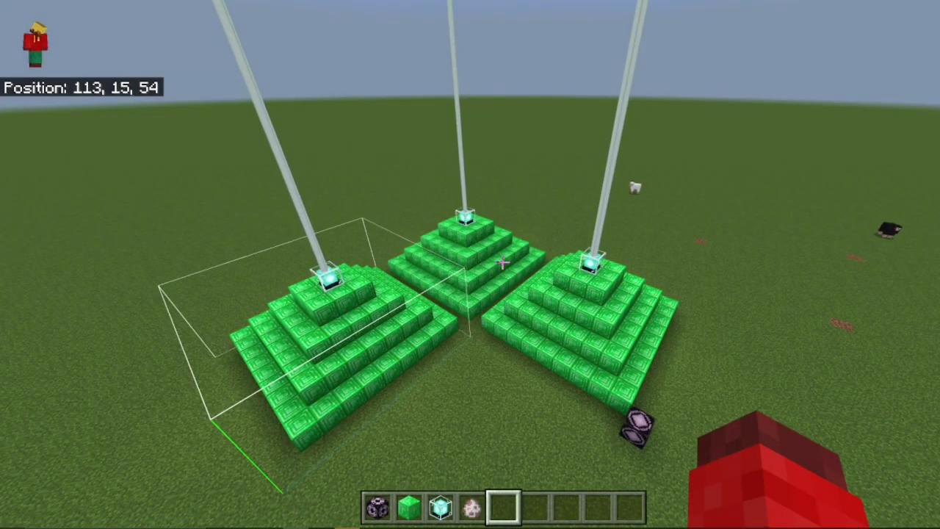
key(w)
key(shift)
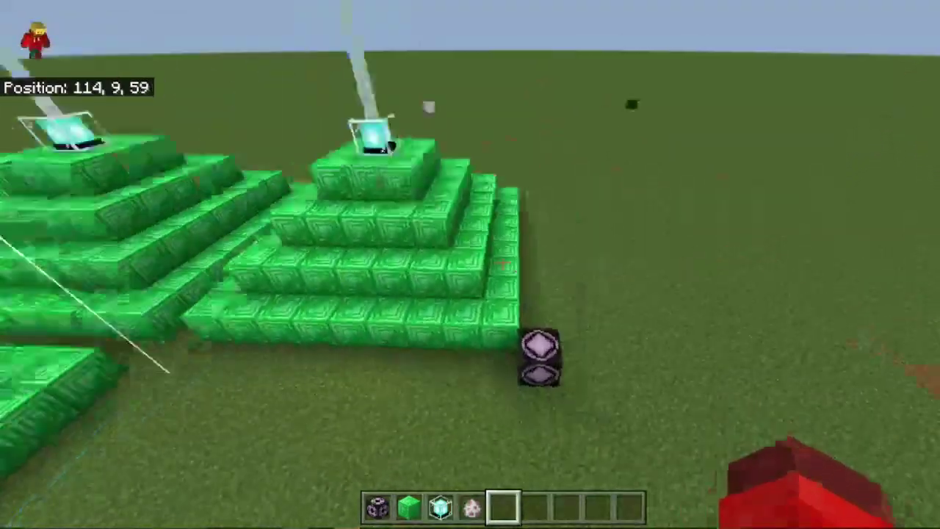
Step: Fly from the pyramids over the island and ravine to face the mossy stone wall by the pond
key(w)
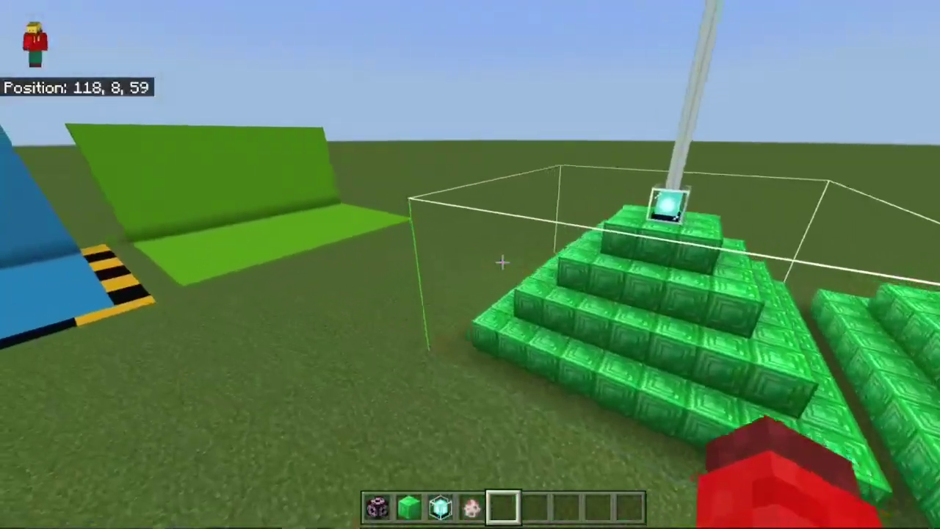
key(w)
key(s)
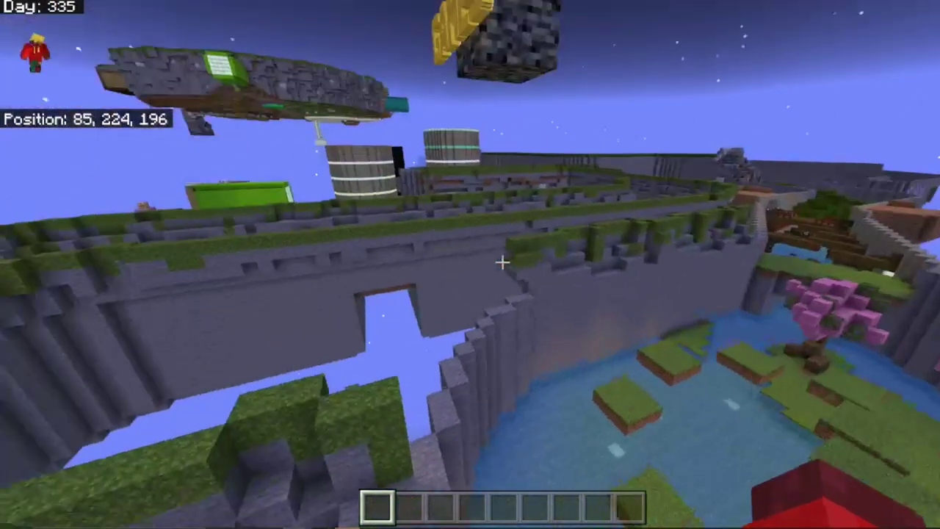
key(w)
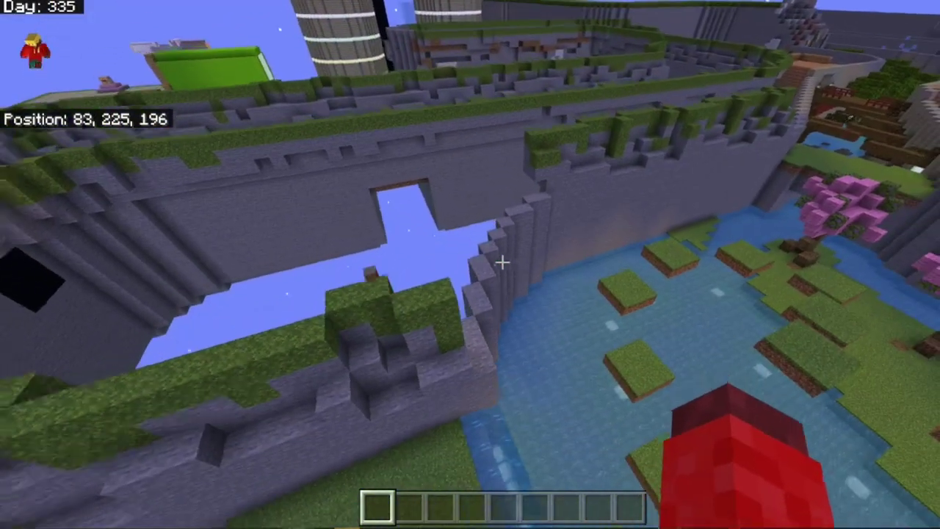
key(w)
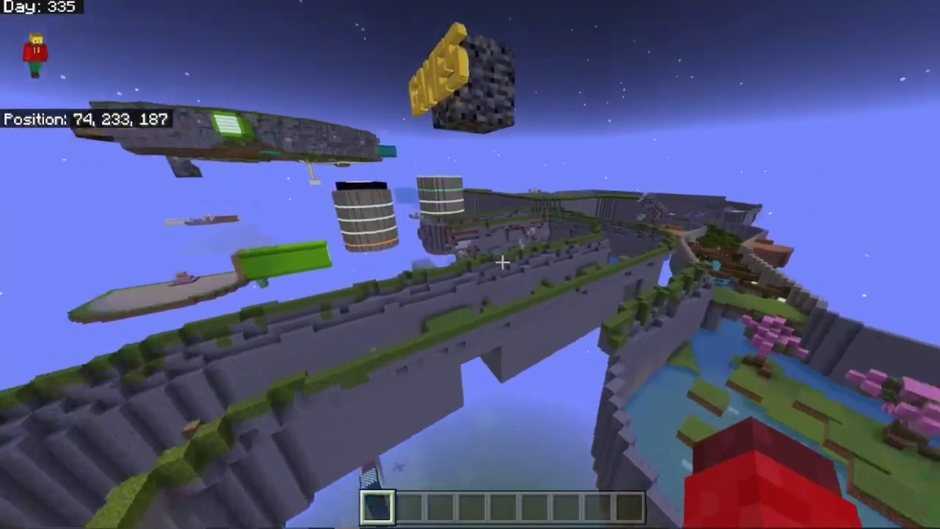
key(w)
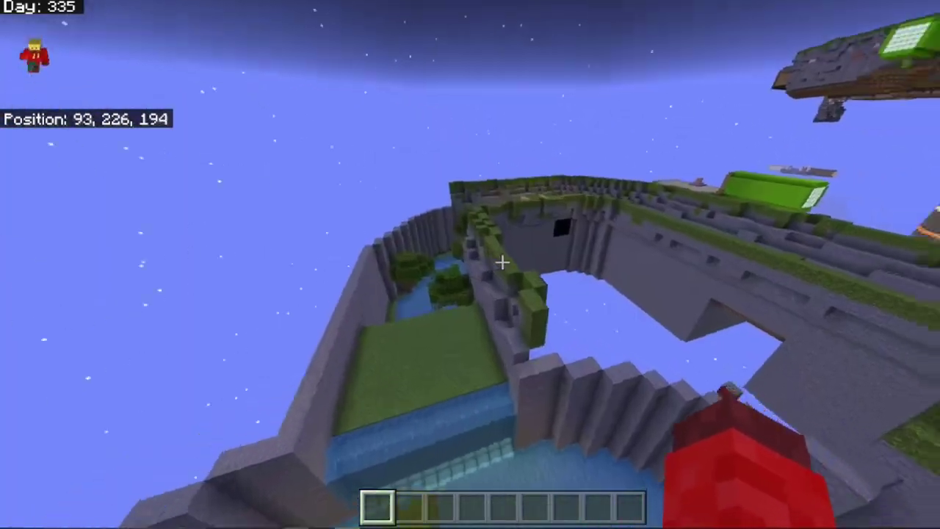
key(w)
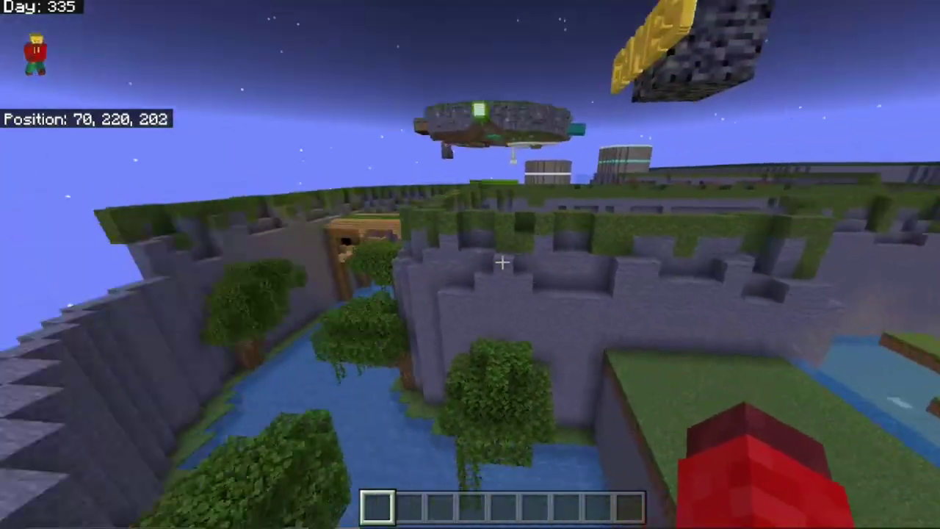
key(s)
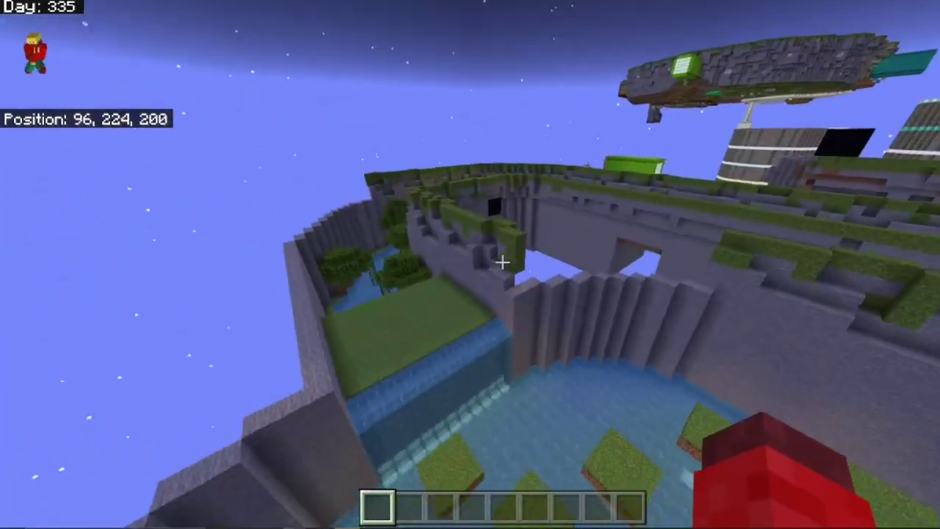
key(w)
key(w)
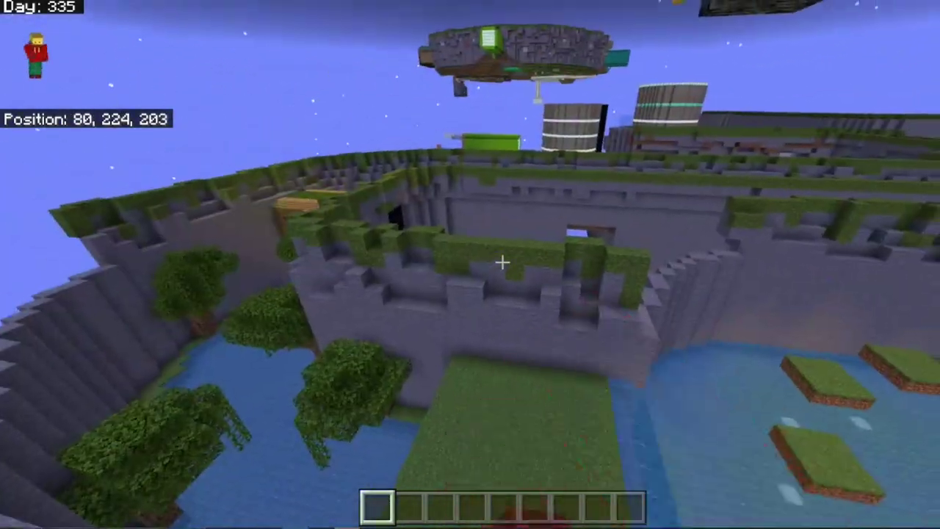
key(w)
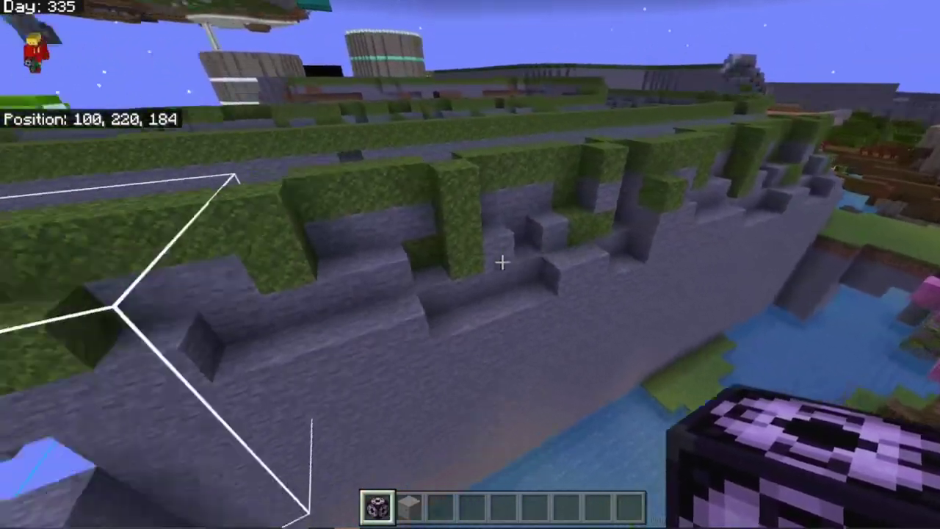
Step: Fly down to the wall's end and open the structure block, checking its outline from above
key(w)
right_click(502, 262)
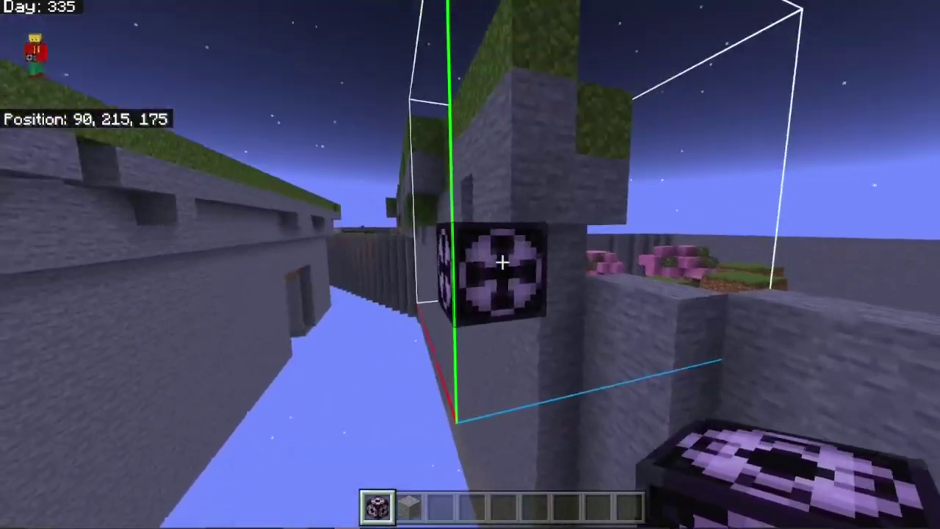
right_click(502, 262)
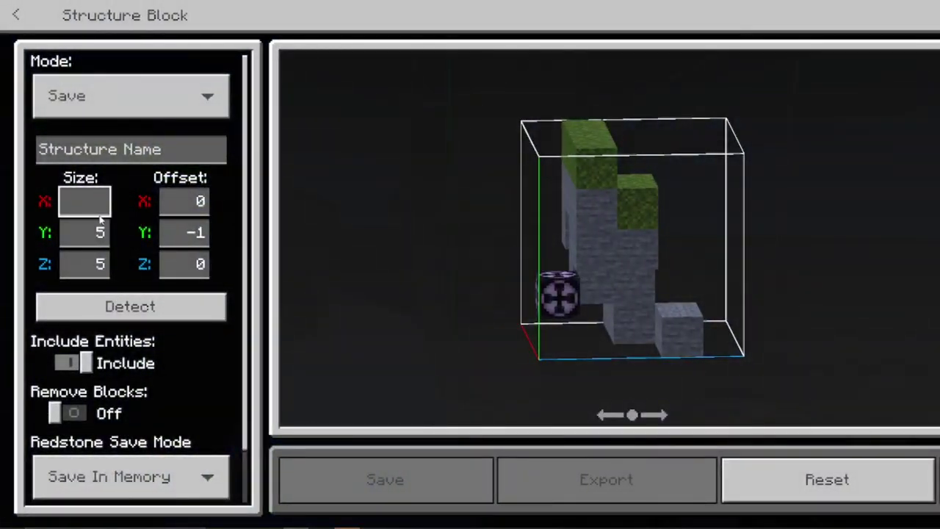
key(Escape)
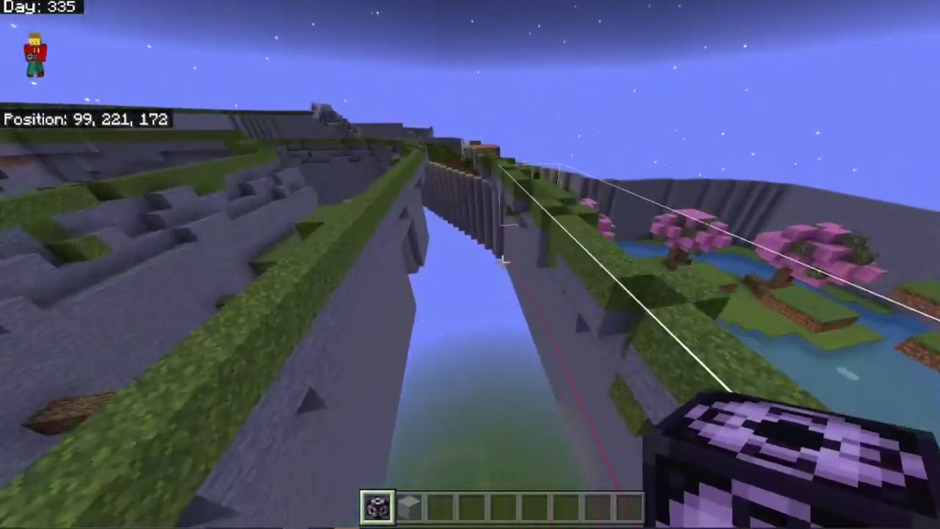
key(space)
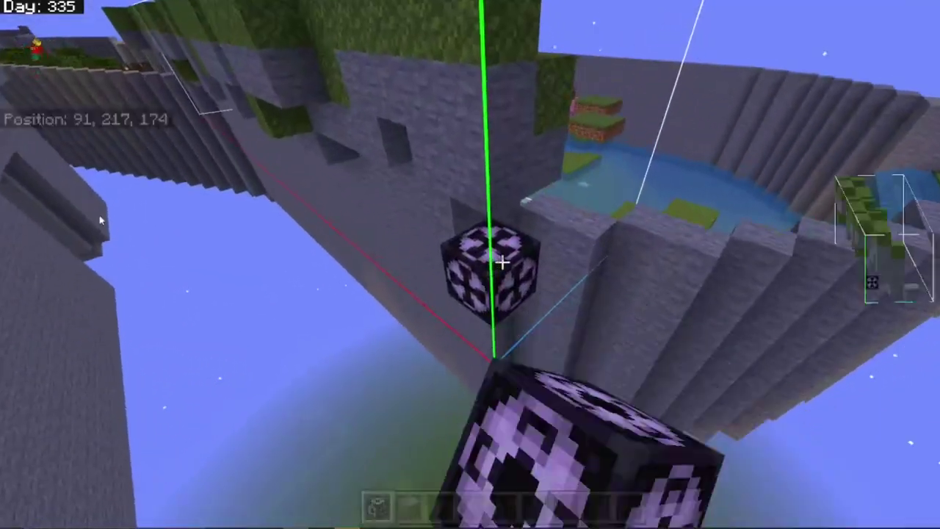
right_click(471, 264)
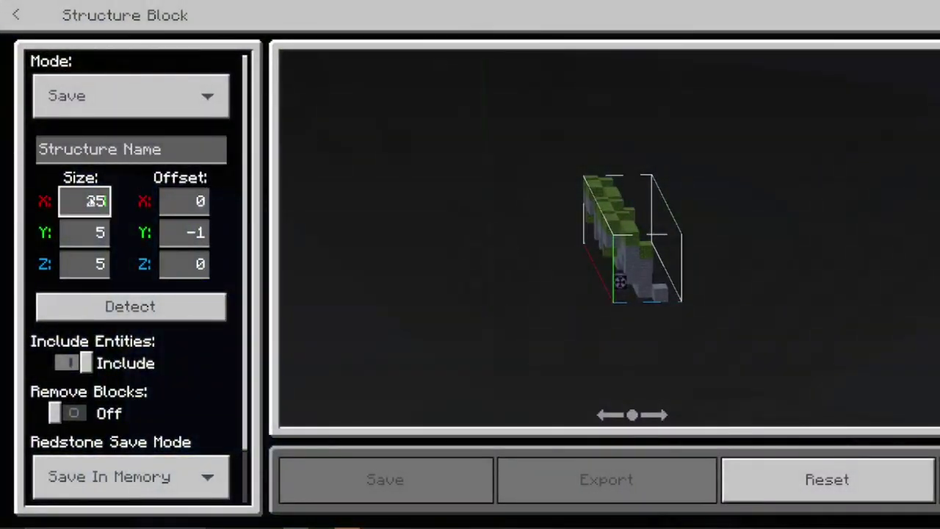
key(Escape)
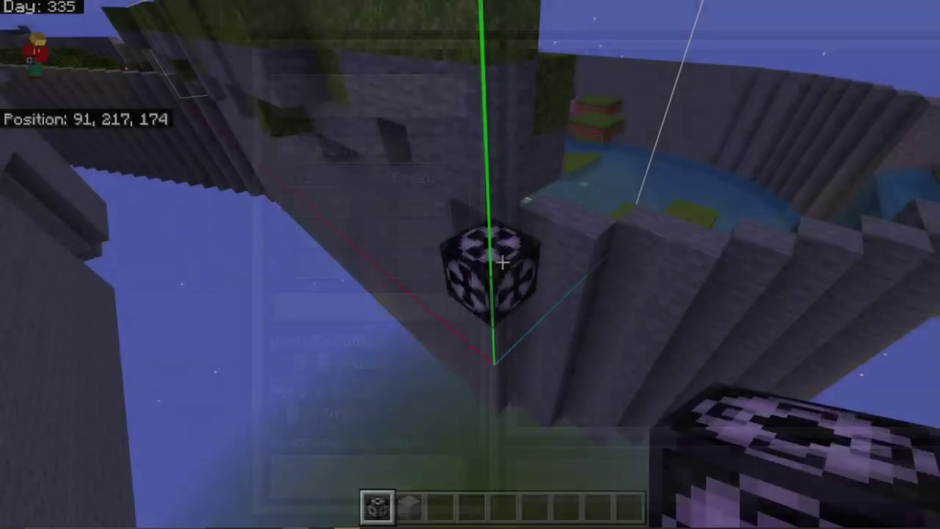
Step: Check the box along the wall, then save the 32×4×3 section as mystructure:wall
key(w)
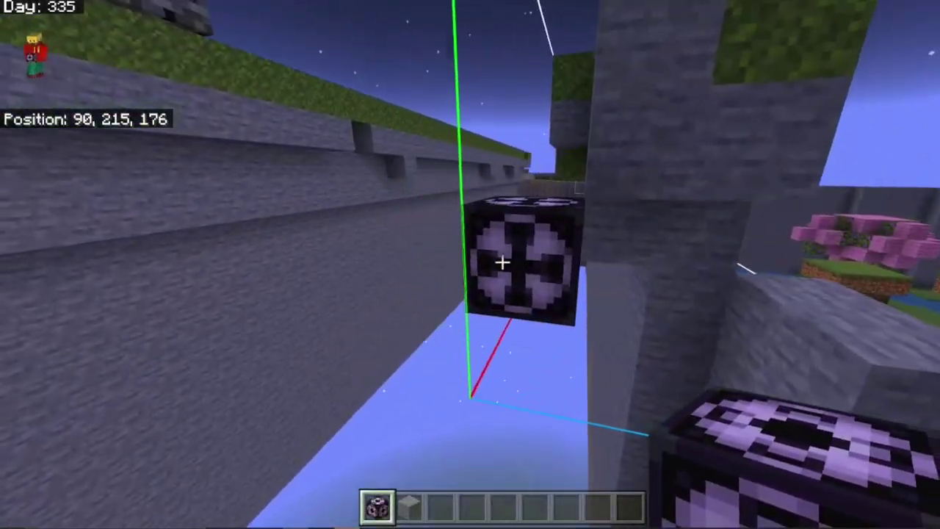
right_click(502, 263)
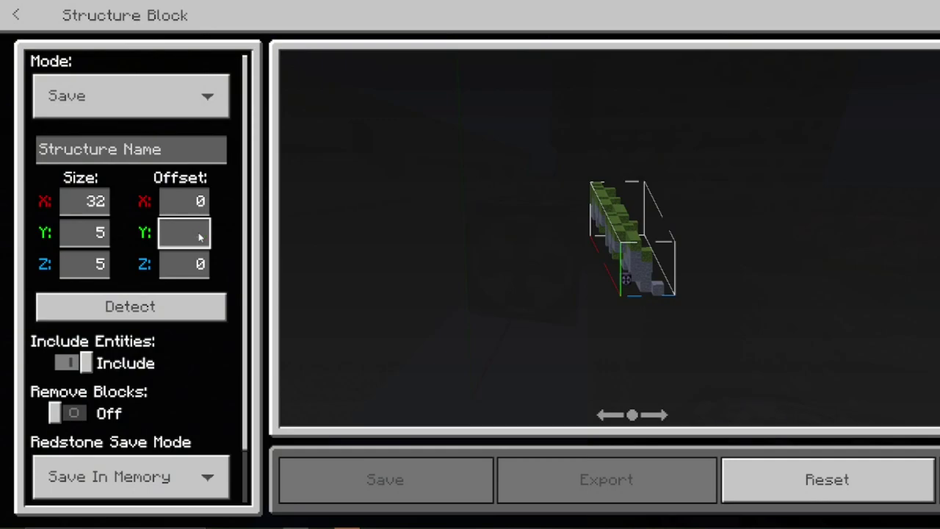
key(Escape)
key(w)
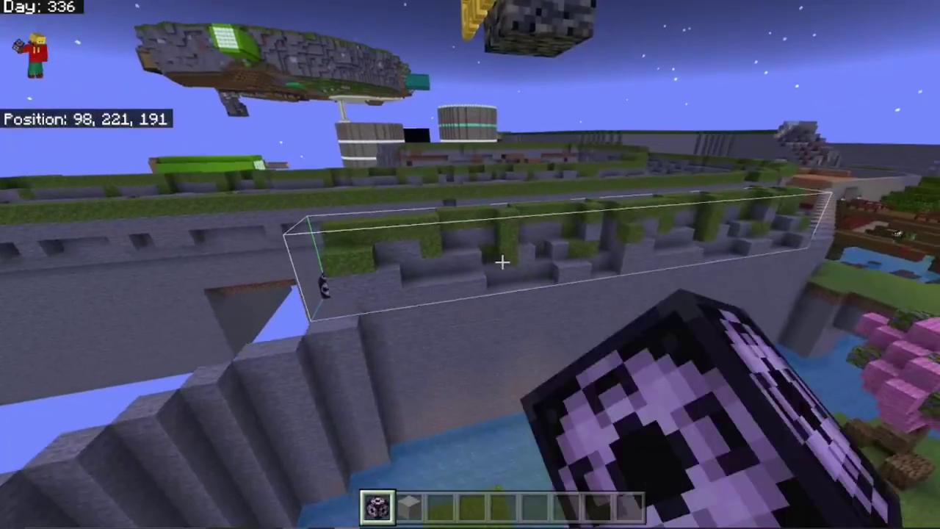
key(w)
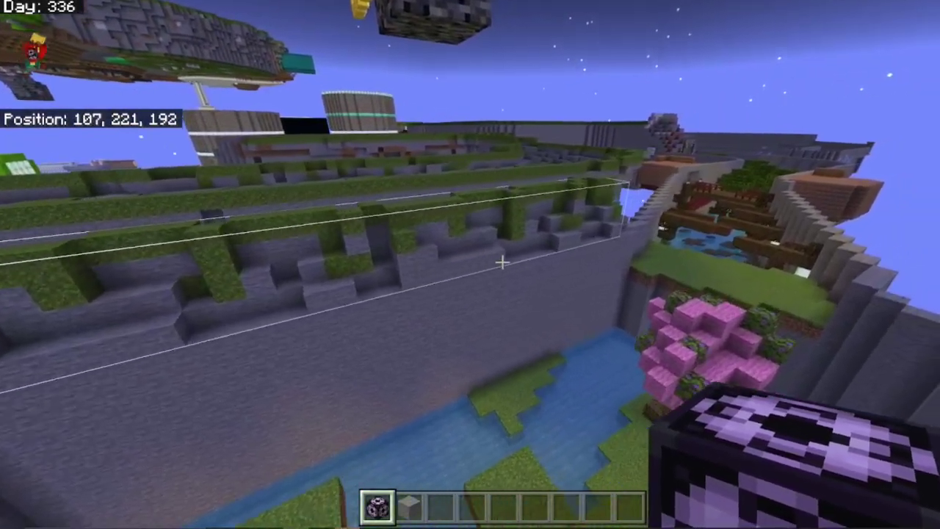
key(s)
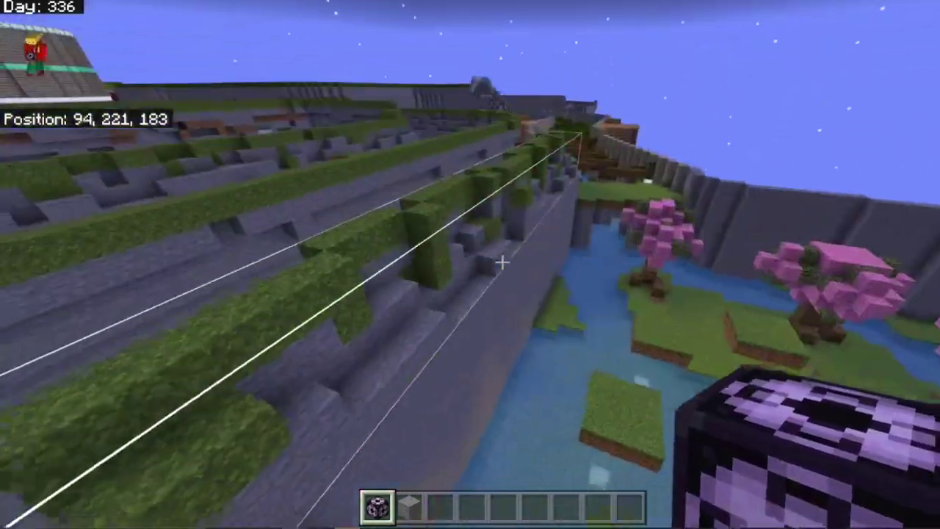
right_click(502, 265)
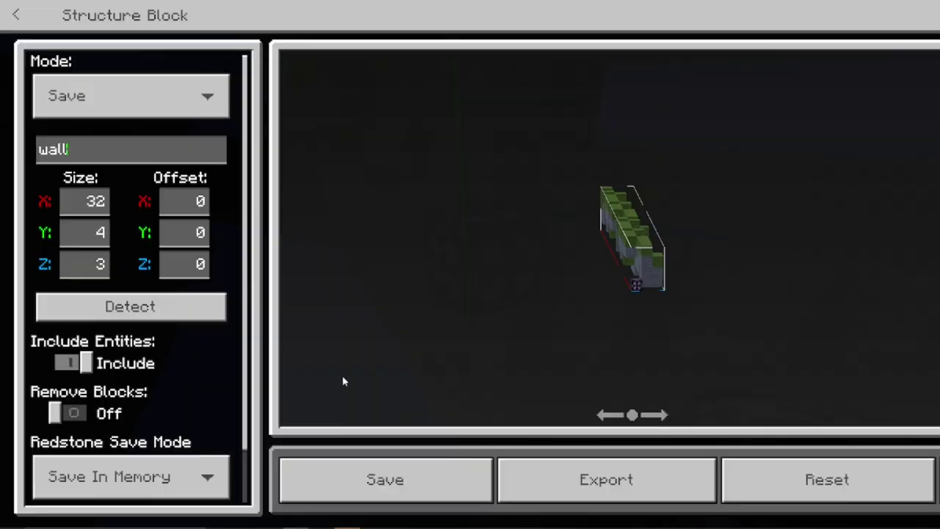
click(371, 498)
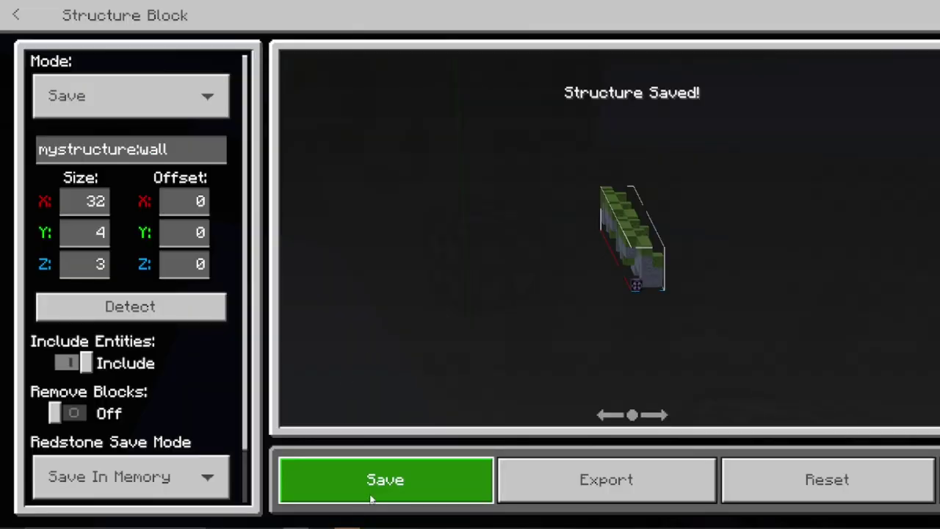
Step: Switch the structure block to Load mode and reopen its load settings
click(184, 99)
click(133, 117)
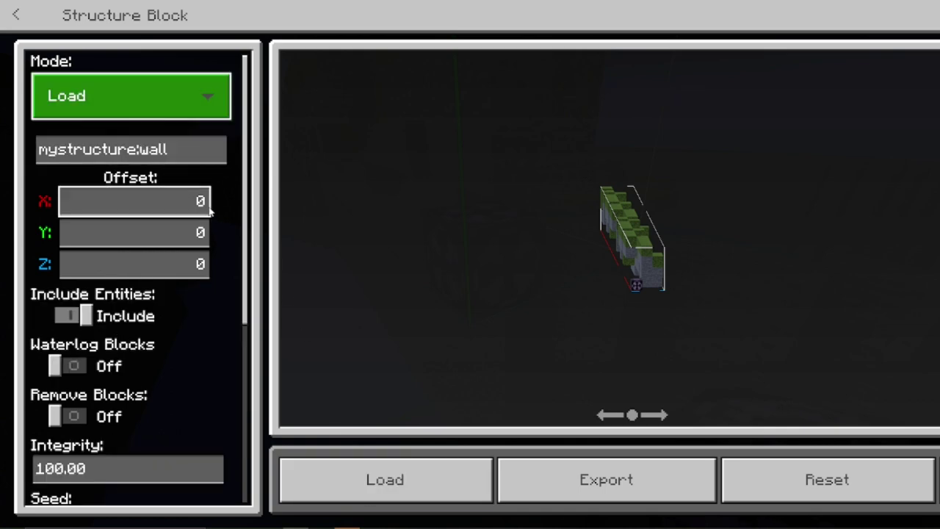
key(Escape)
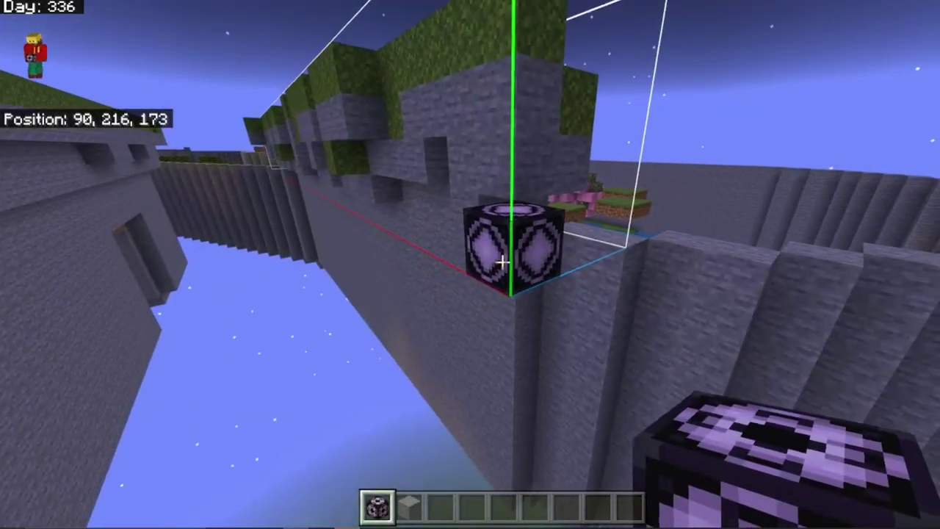
key(d)
key(w)
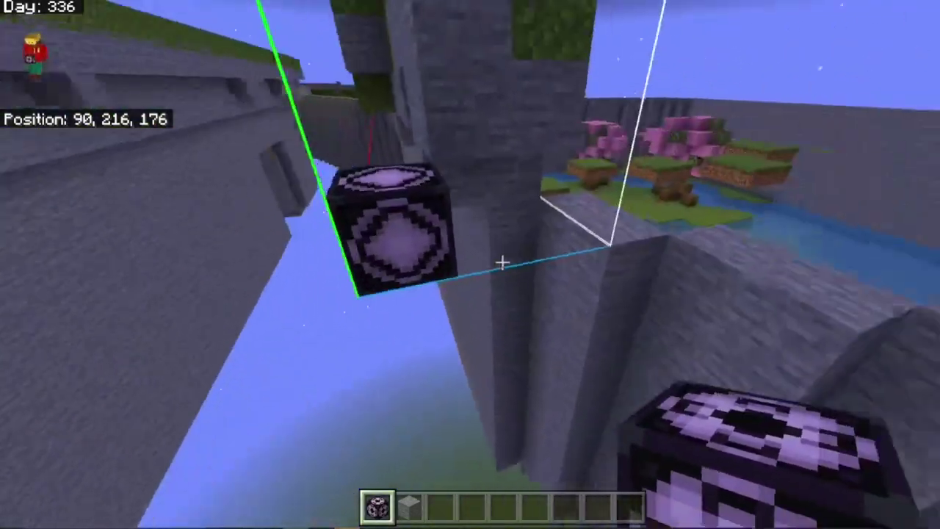
right_click(501, 264)
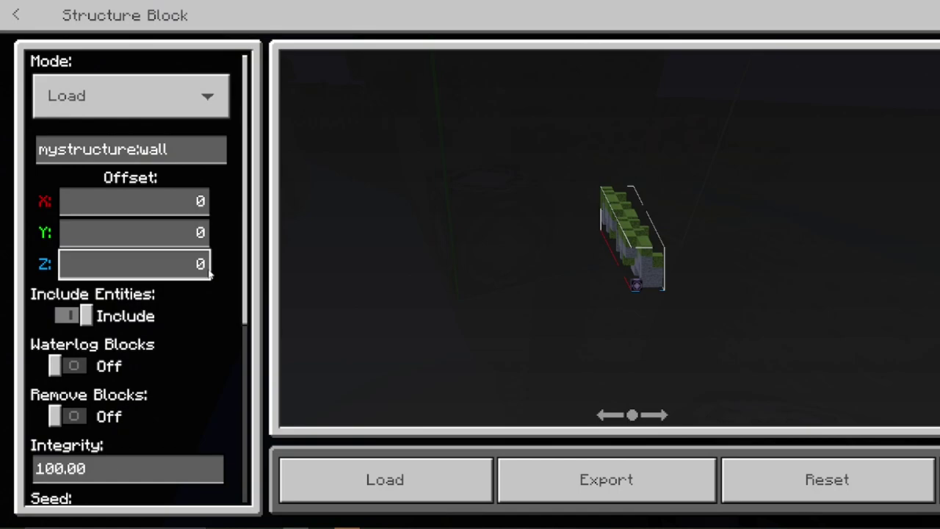
Step: Scout the far side of the pond, then return and set the load Offset Z to 38
key(Escape)
key(w)
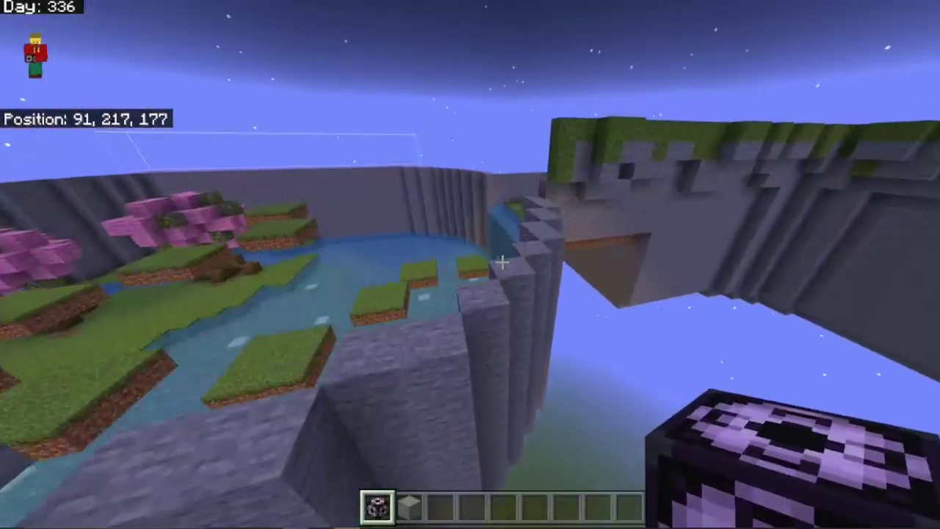
key(w)
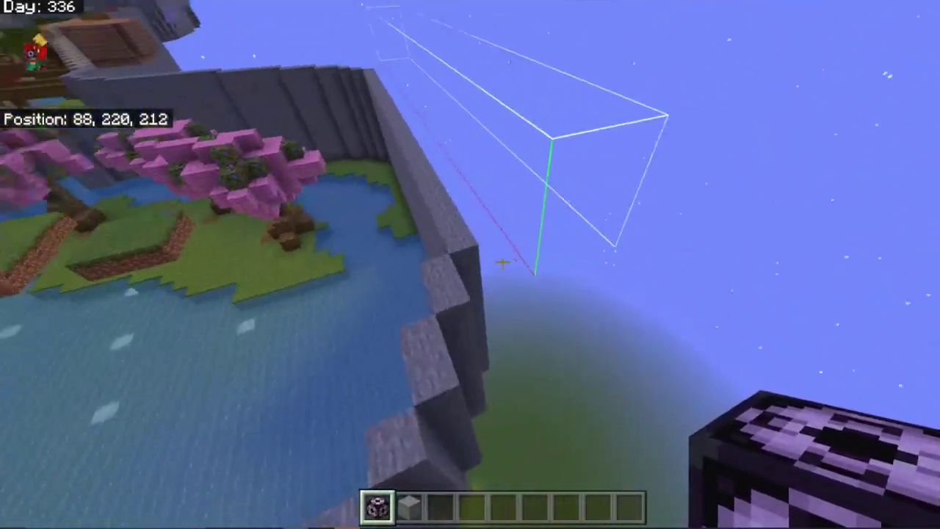
key(w)
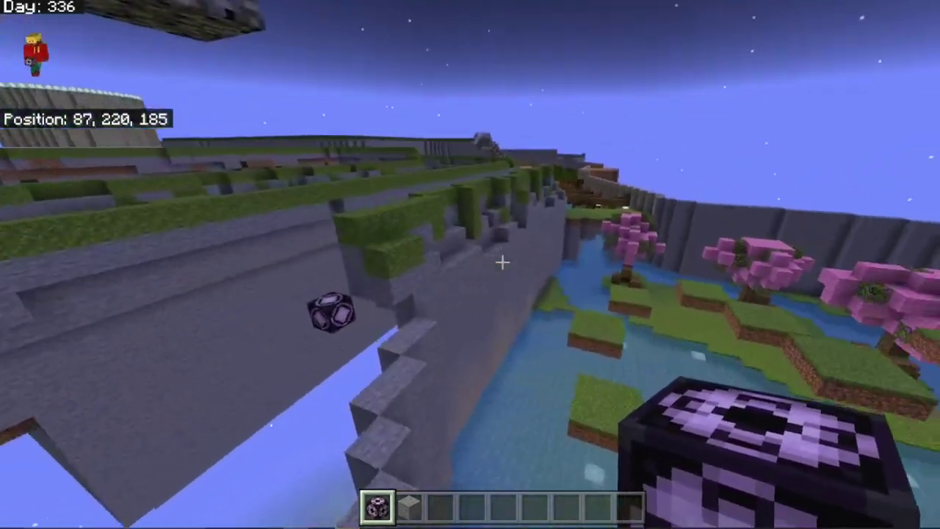
key(space)
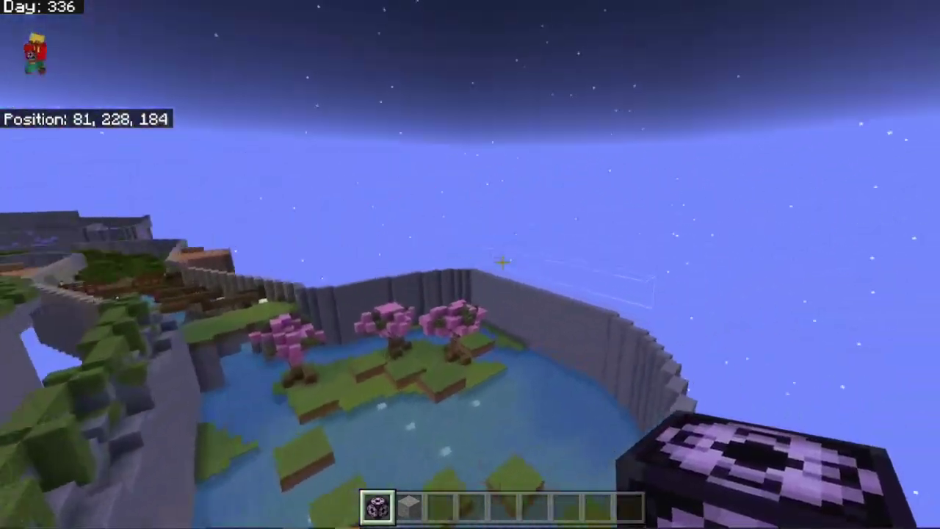
key(w)
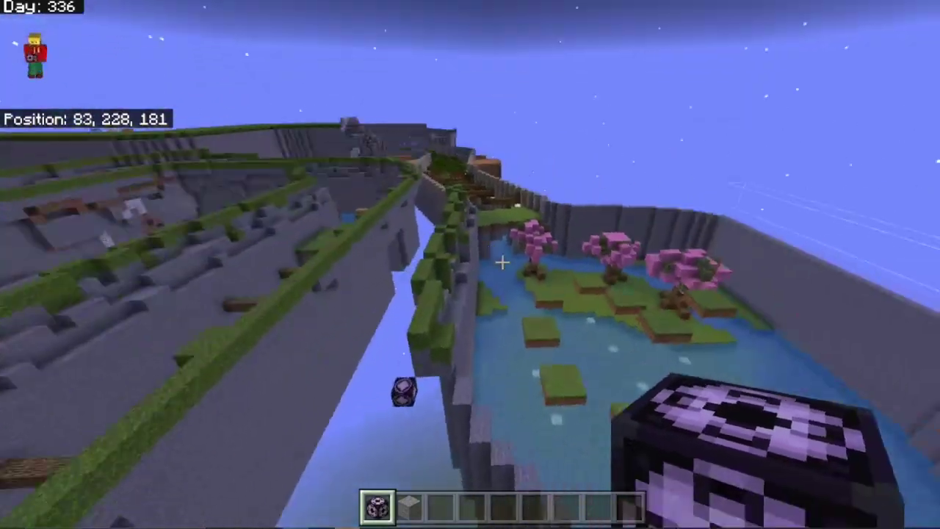
key(shift)
right_click(502, 260)
scroll(190, 356, down, 3)
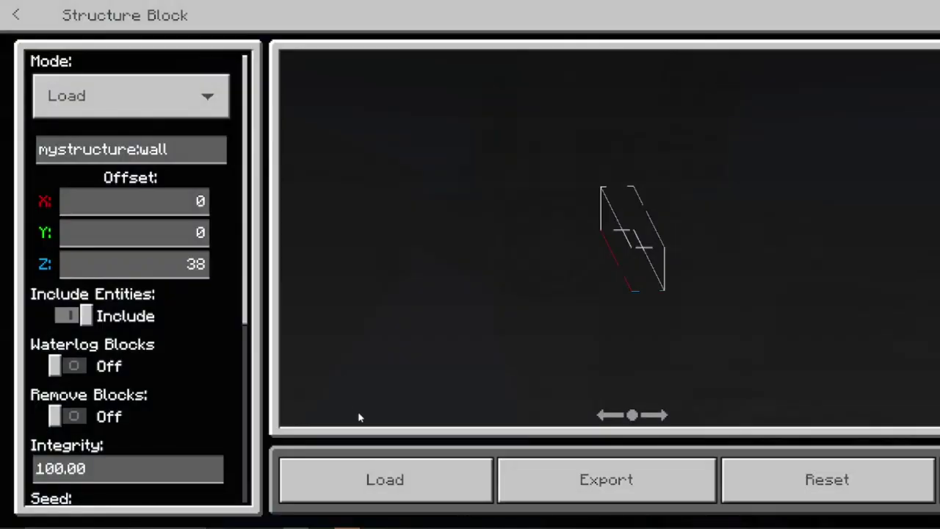
click(382, 479)
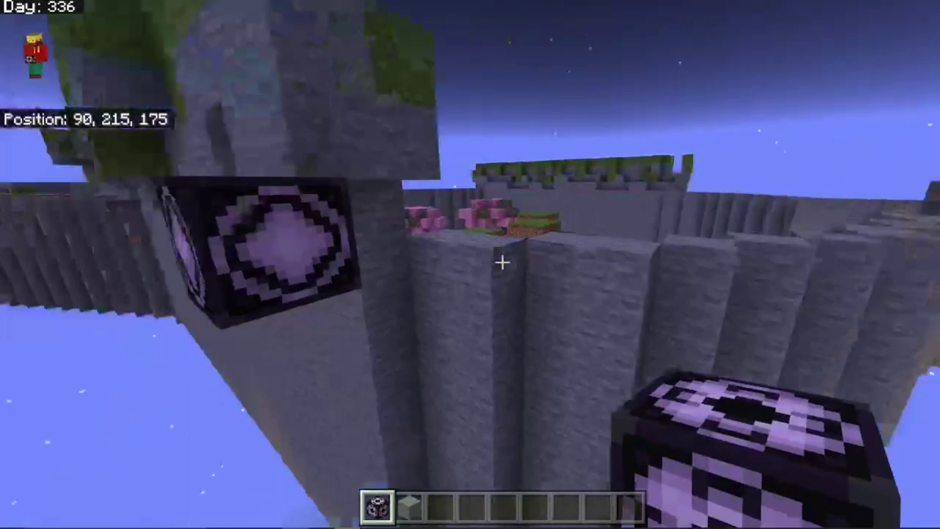
key(w)
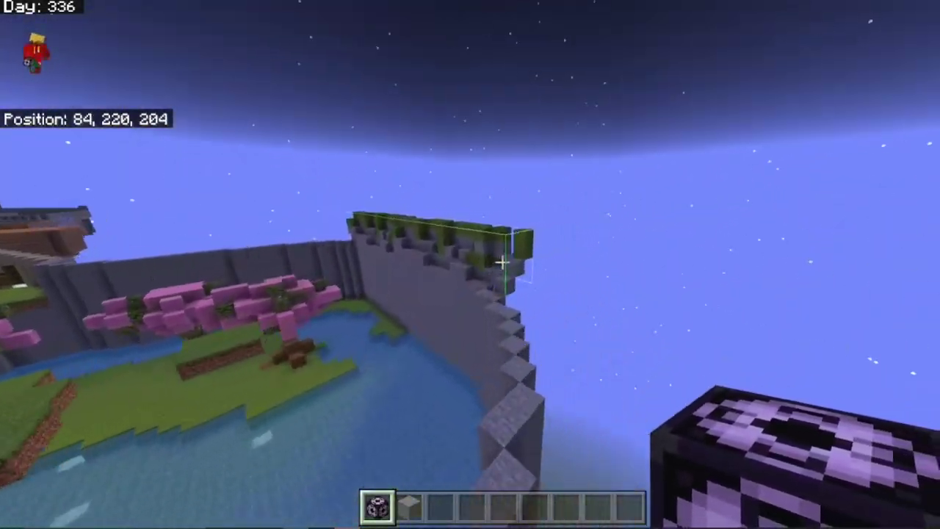
key(space)
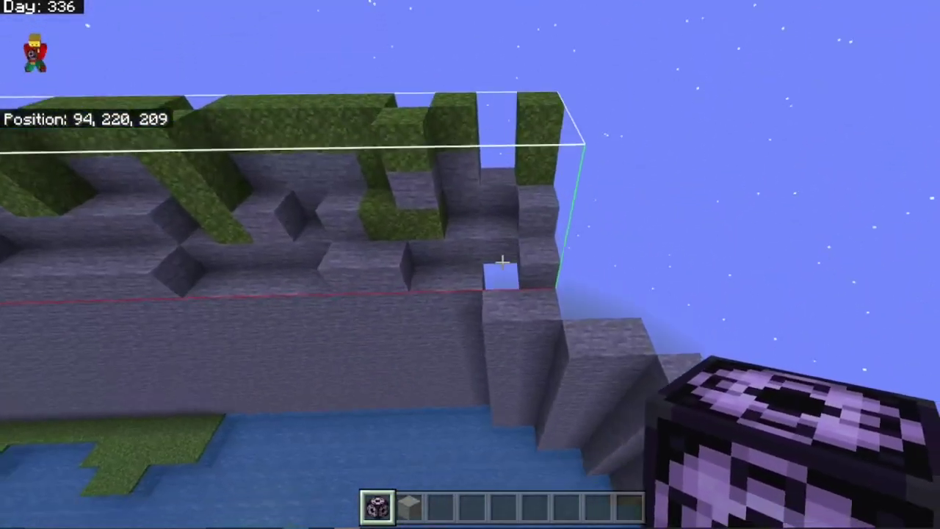
key(shift)
key(w)
key(space)
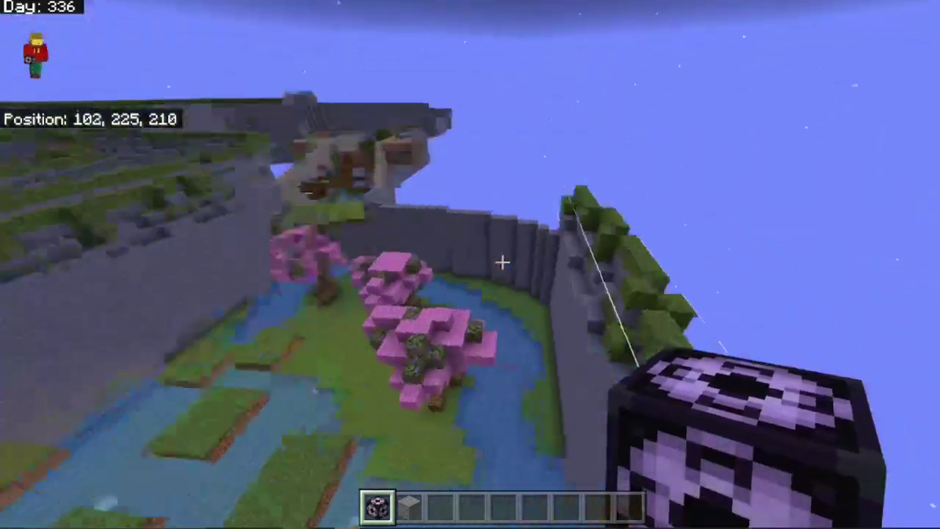
key(shift)
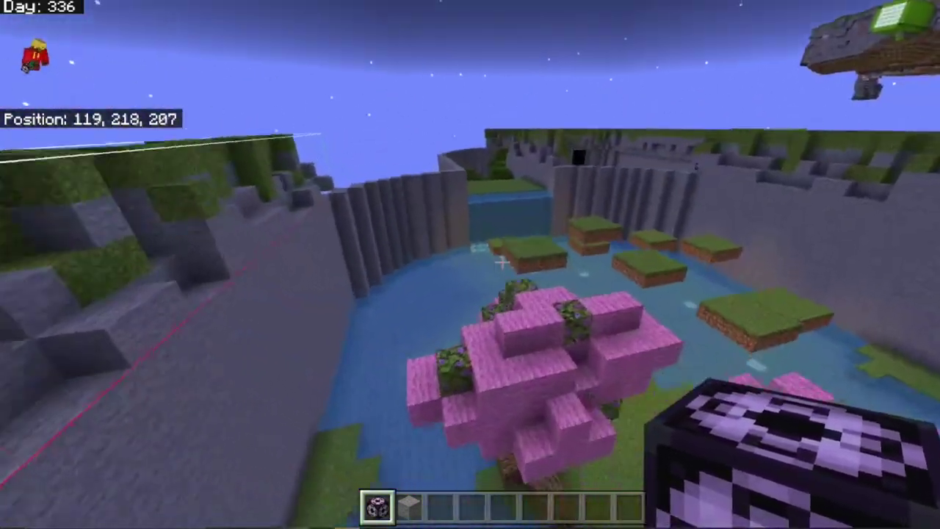
key(w)
key(w)
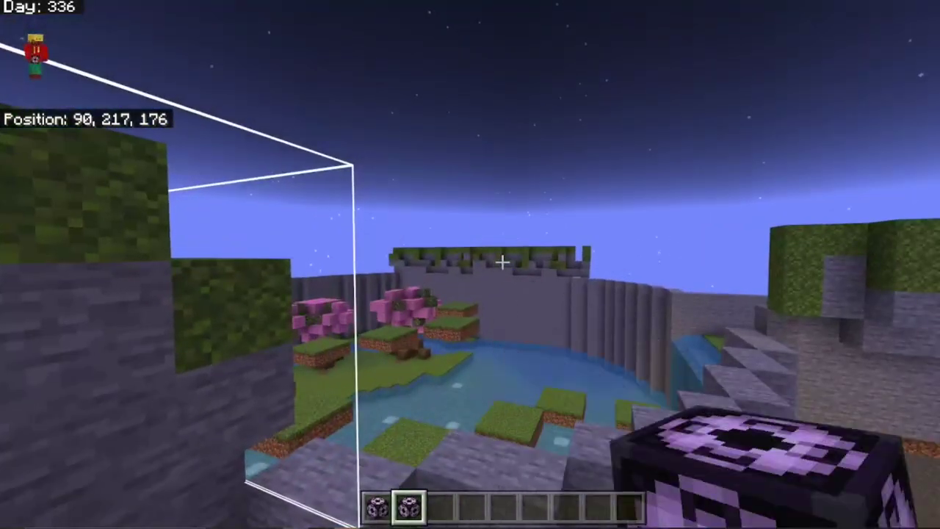
key(w)
key(space)
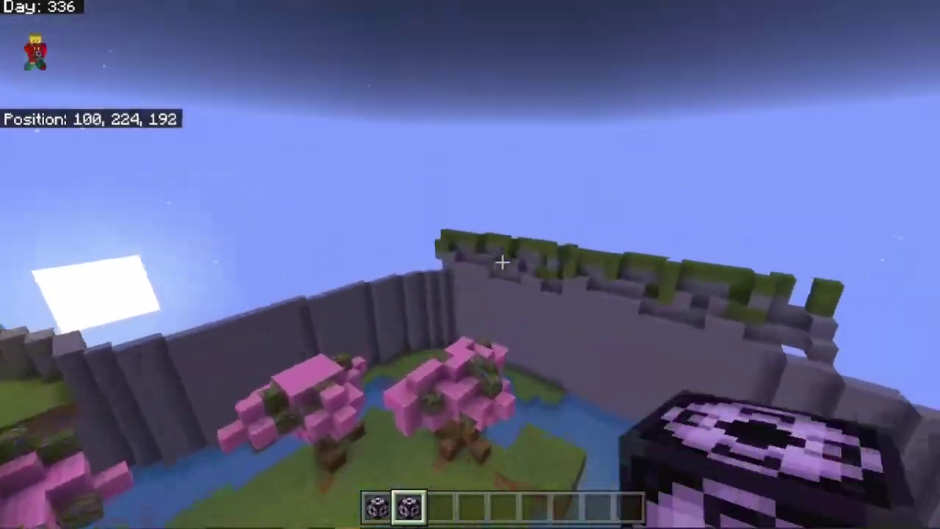
Step: Name the second structure block mystructure:delete wall
right_click(502, 262)
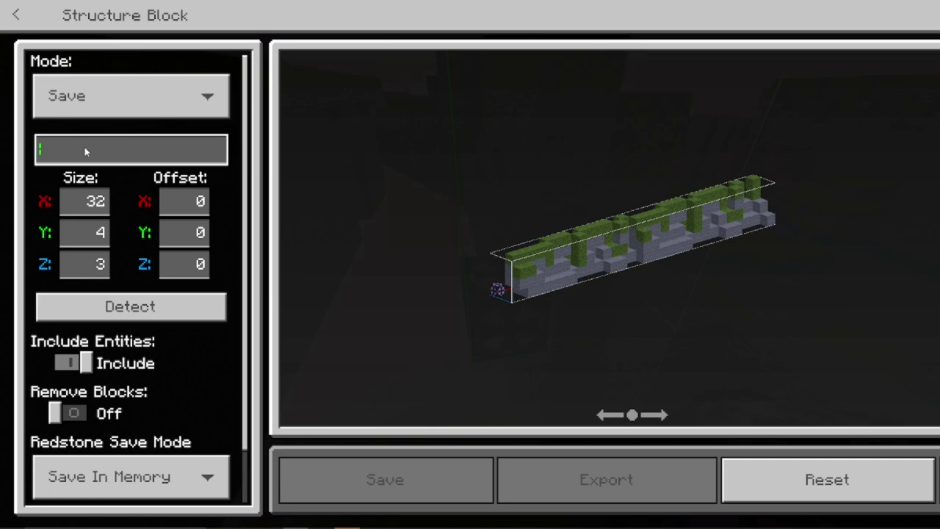
text(delt)
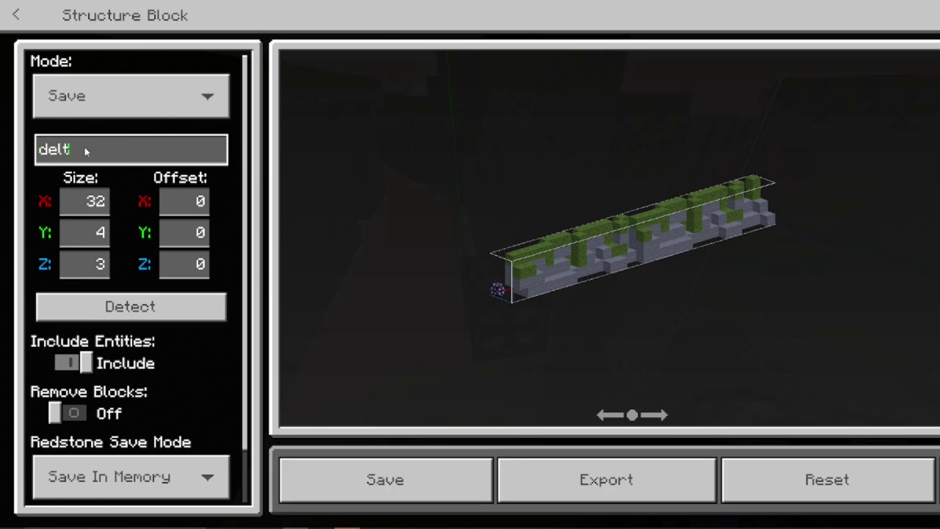
text(elt)
key(Escape)
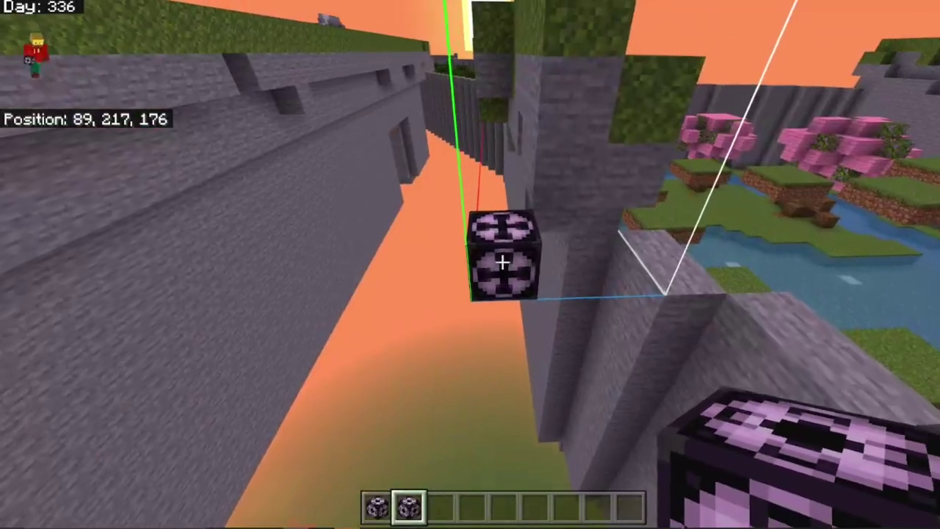
Step: Verify the 32×4×3 outline with Z offset -4 covers only empty air
key(d)
key(a)
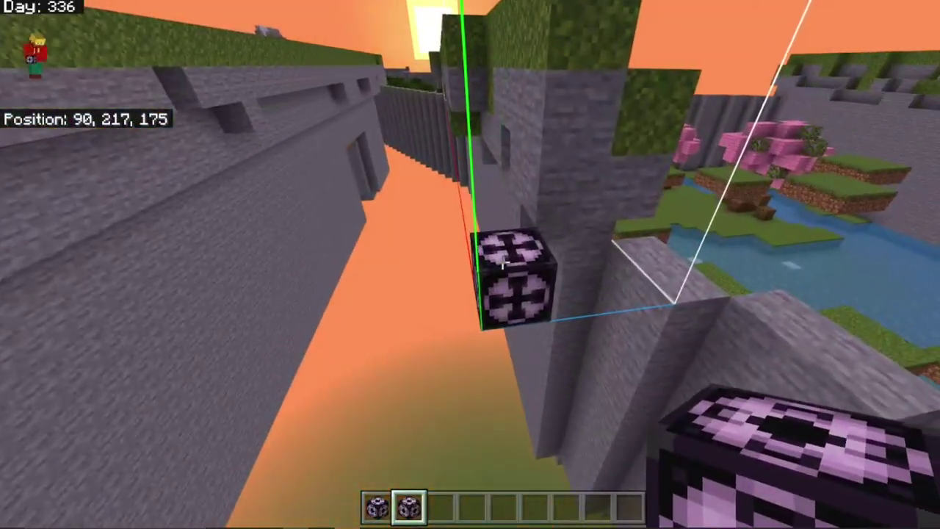
right_click(502, 262)
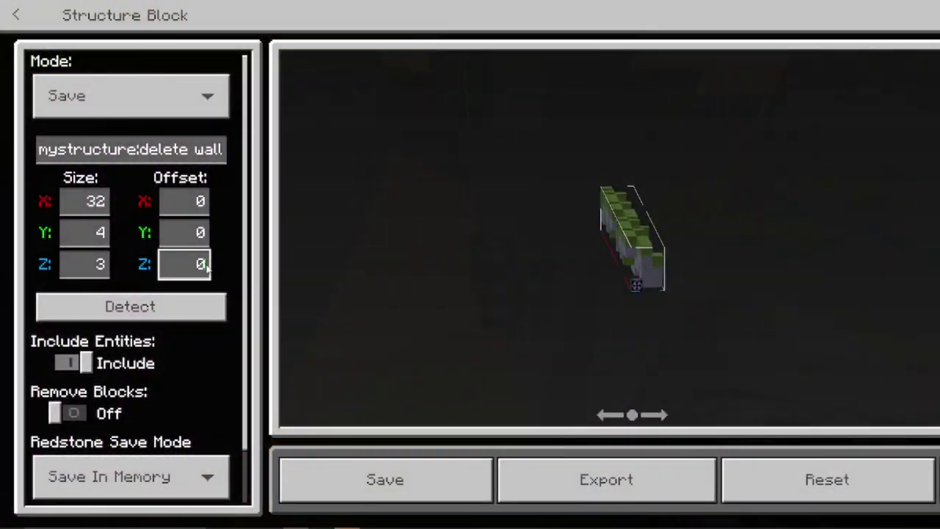
key(Escape)
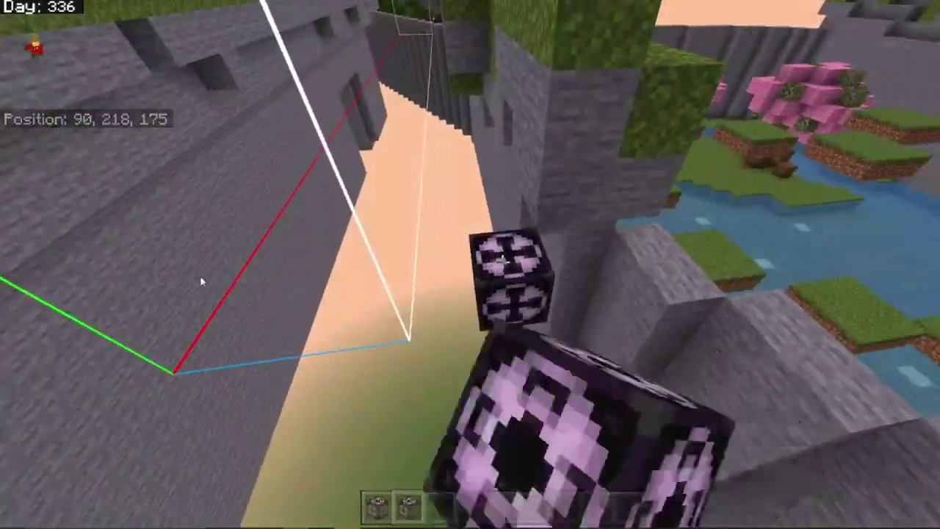
right_click(501, 263)
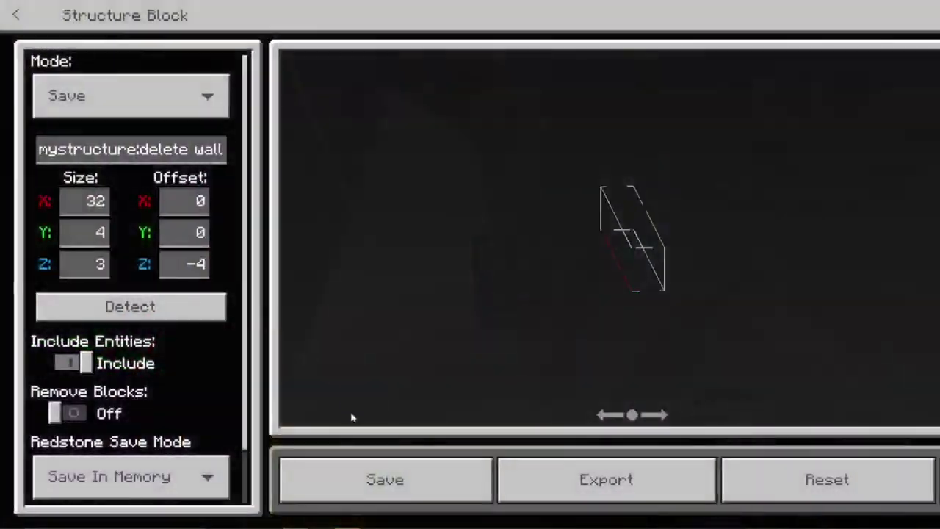
Step: Save mystructure:delete wall and switch the block to Load mode
click(432, 468)
mouse_move(602, 214)
mouse_down()
mouse_move(714, 204)
mouse_move(667, 220)
mouse_move(663, 235)
mouse_move(656, 230)
mouse_up()
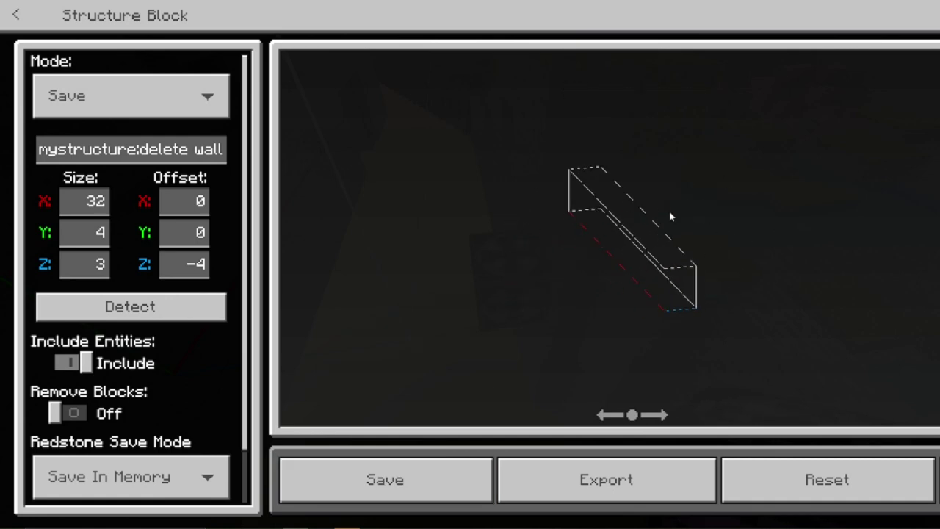
click(179, 102)
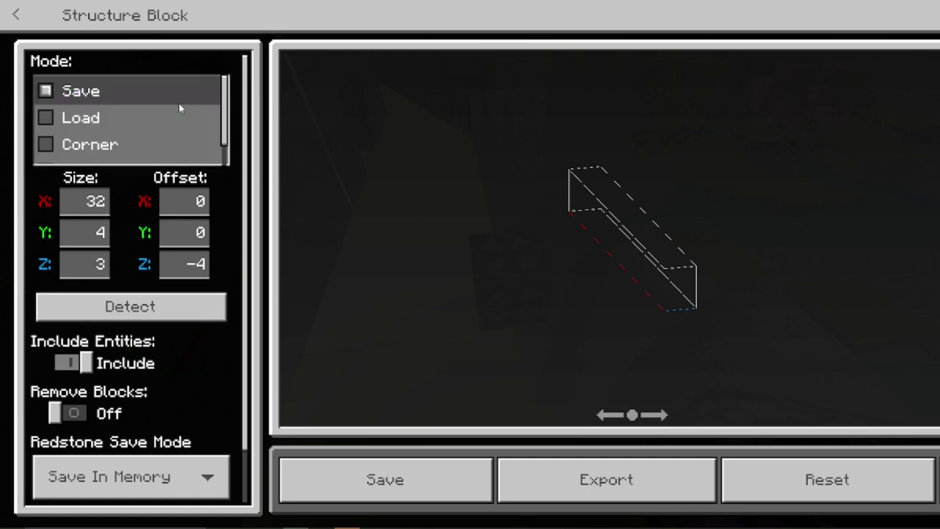
click(140, 119)
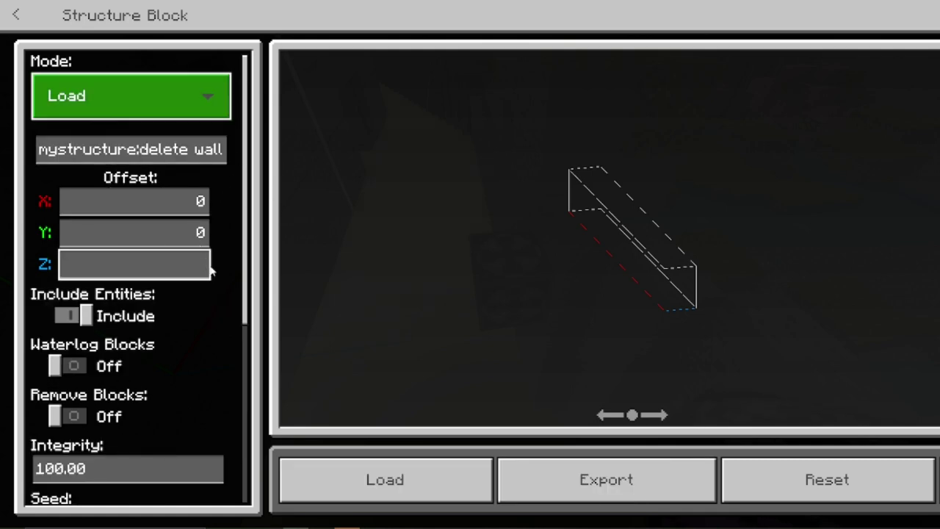
Step: Set the load Offset Z to 38 so it lands over the pasted wall copy
text(38)
key(Escape)
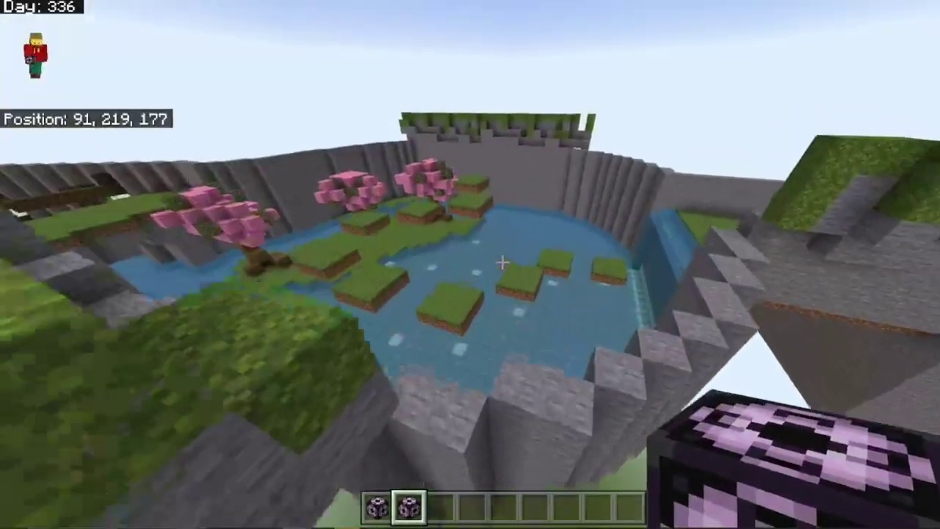
key(w)
key(w)
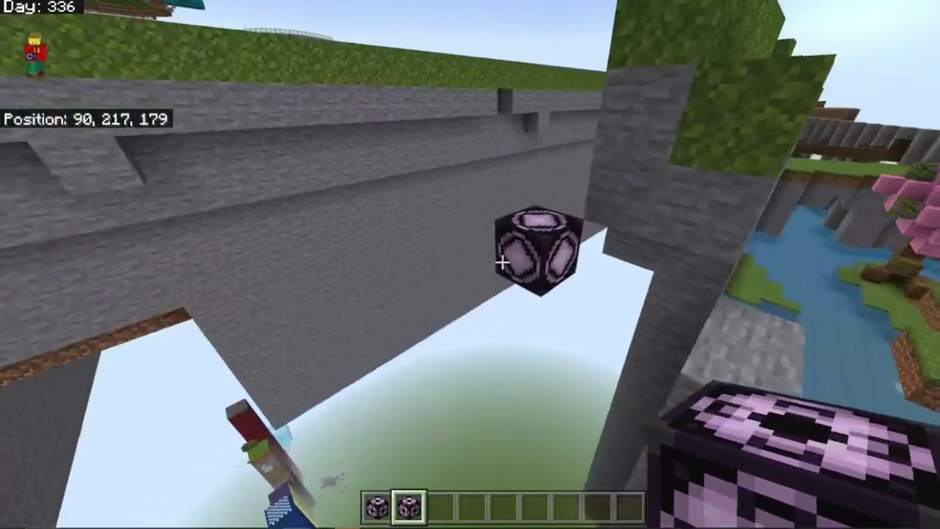
right_click(501, 263)
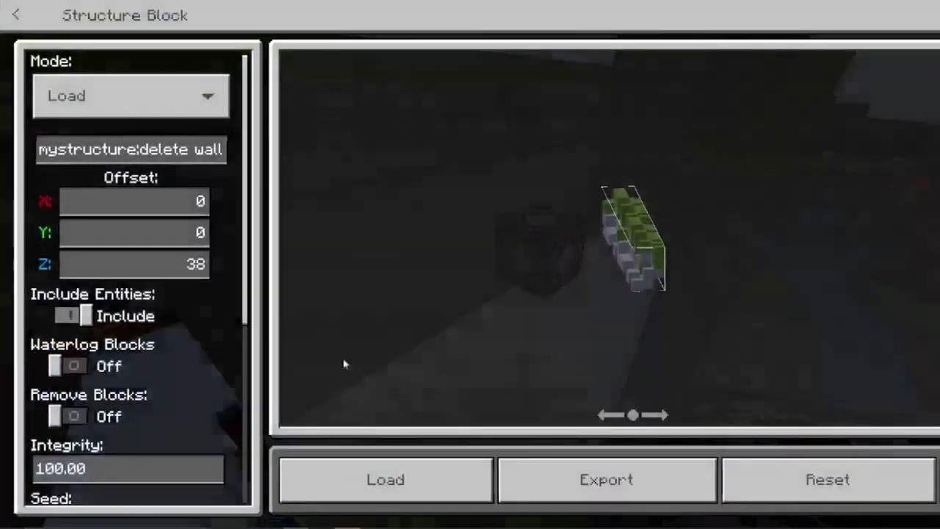
click(366, 487)
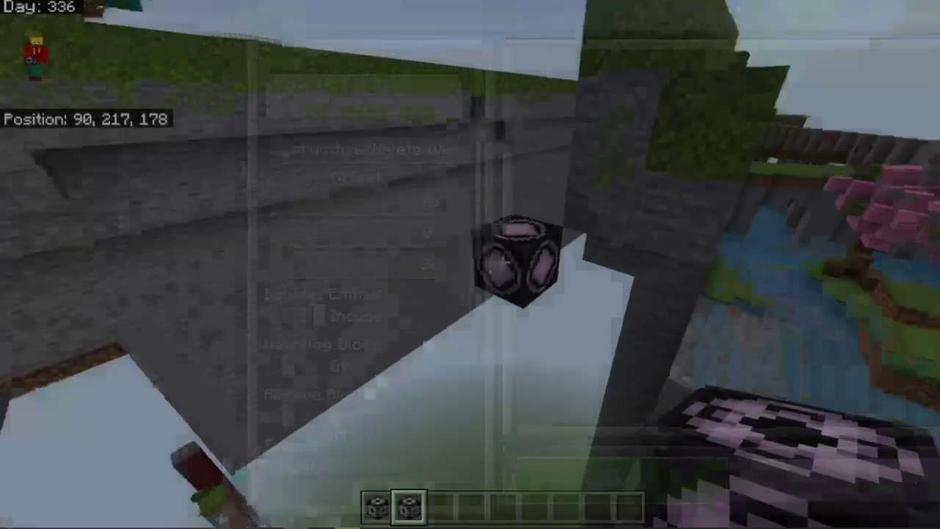
key(w)
key(w)
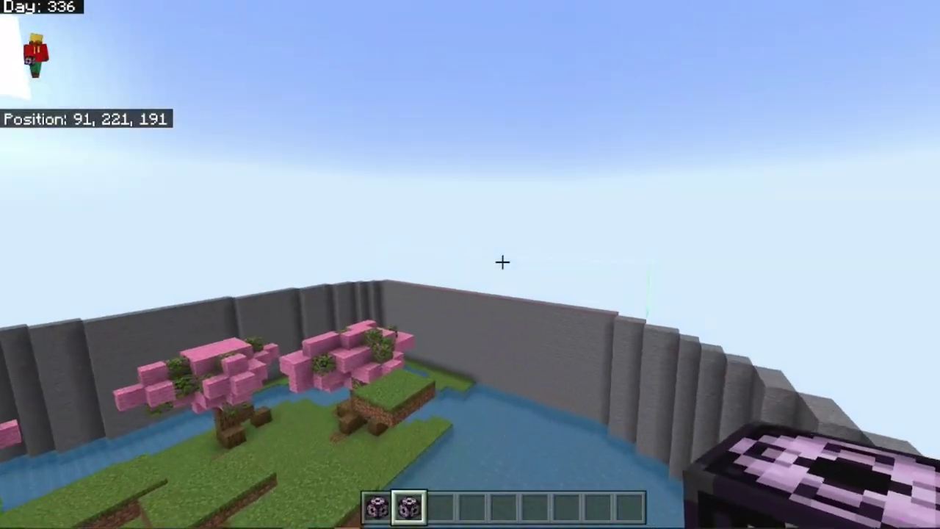
key(w)
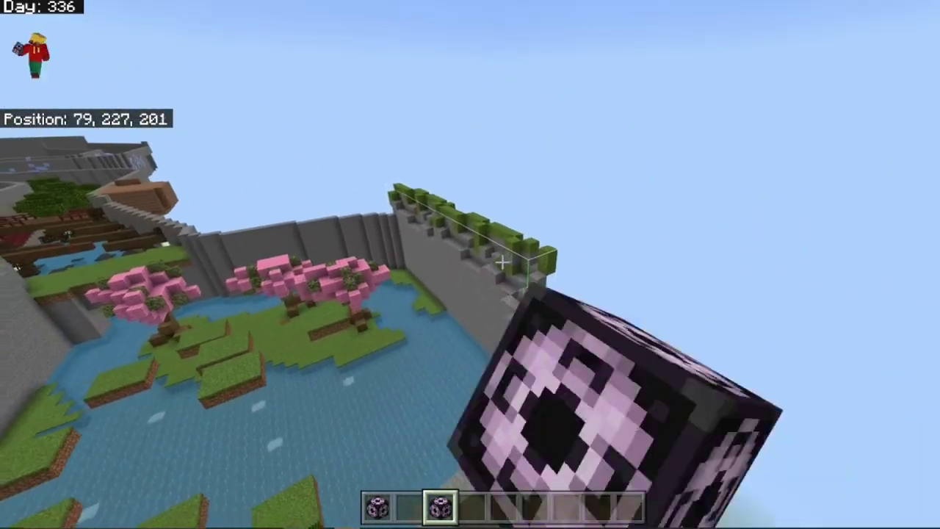
key(w)
key(w)
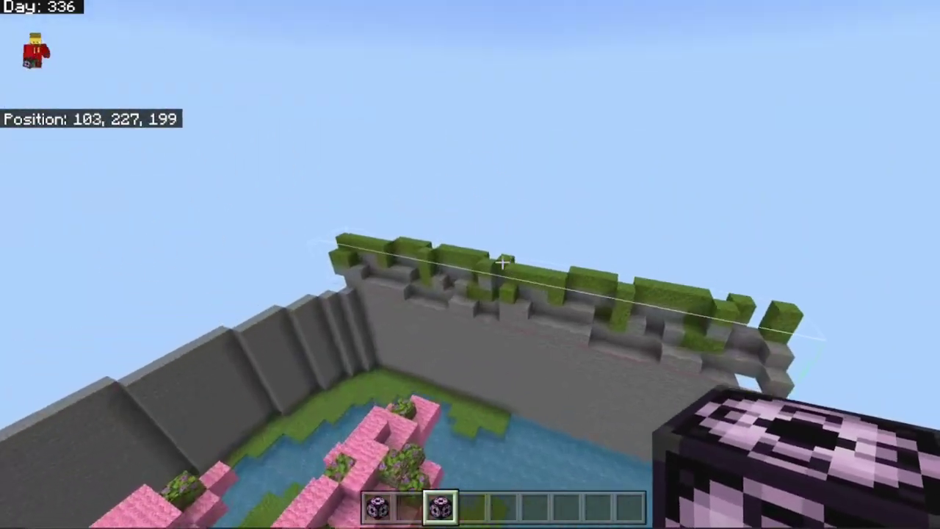
key(w)
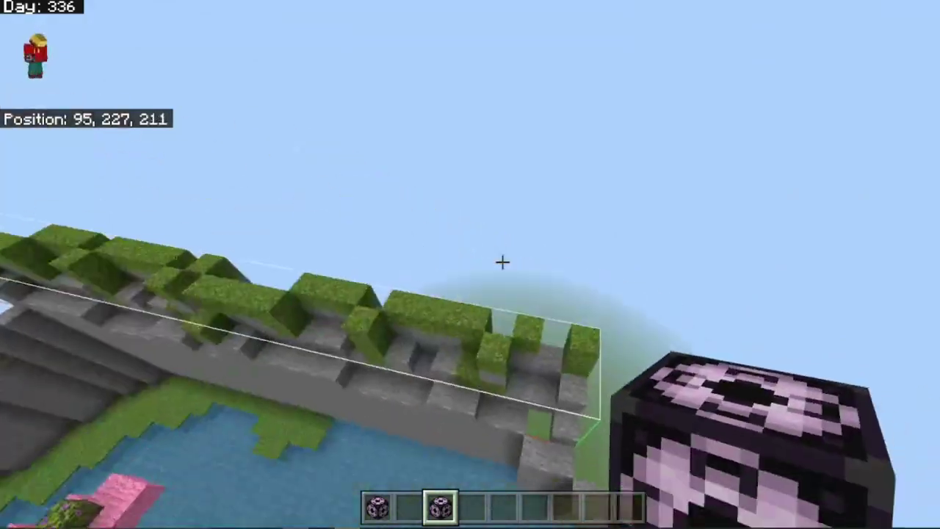
key(w)
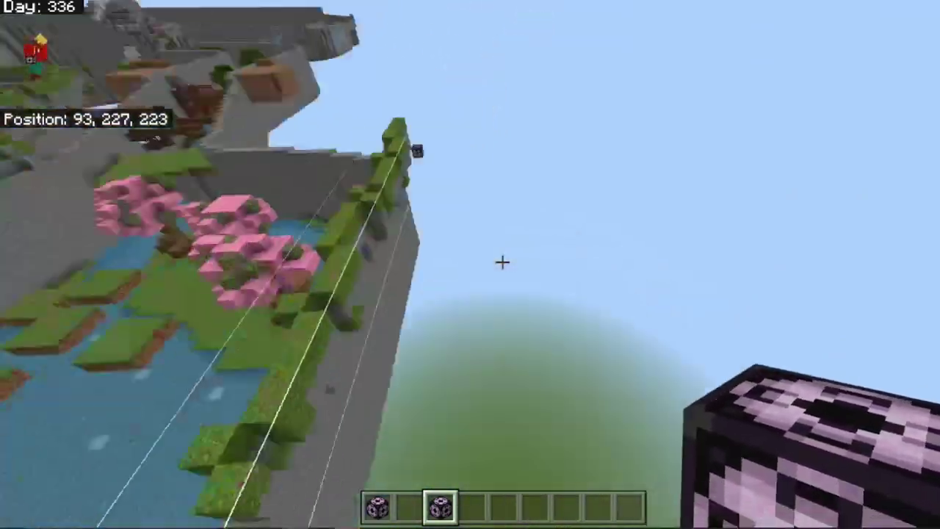
key(w)
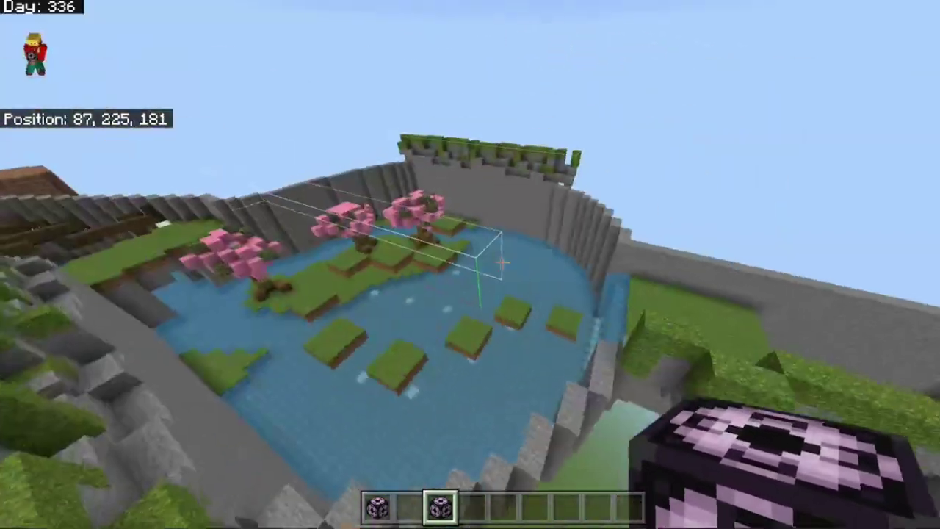
key(w)
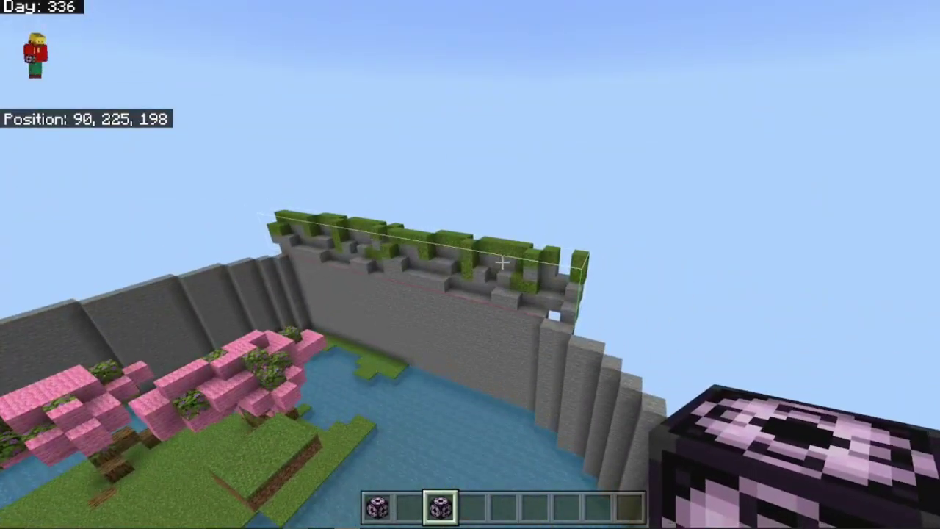
key(w)
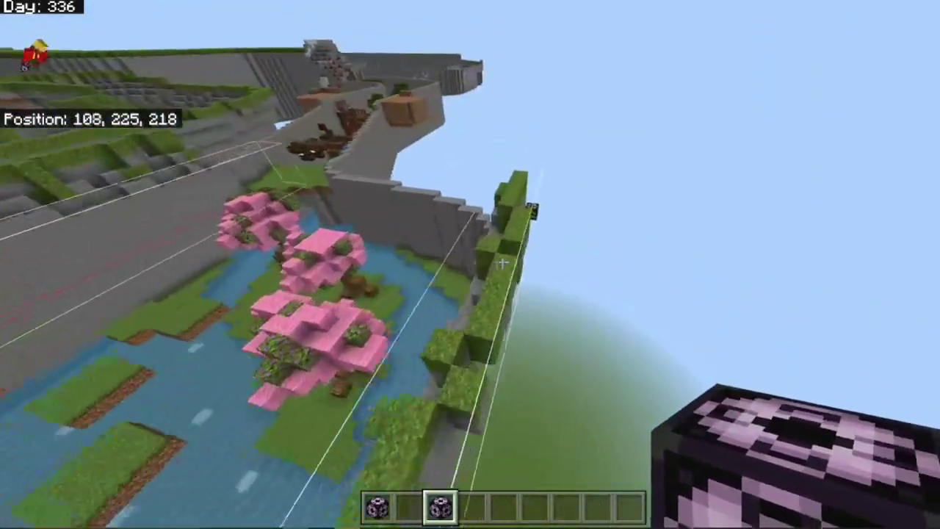
key(F5)
key(F5)
key(2)
key(w)
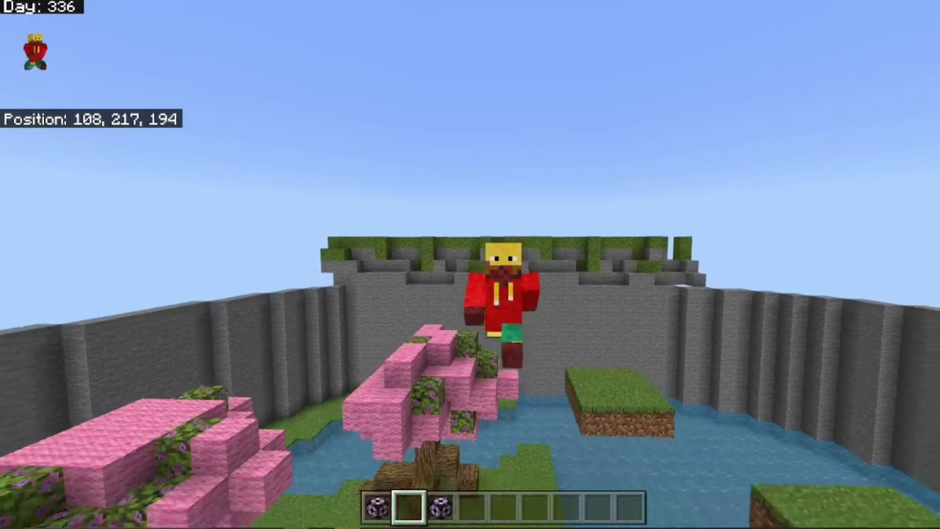